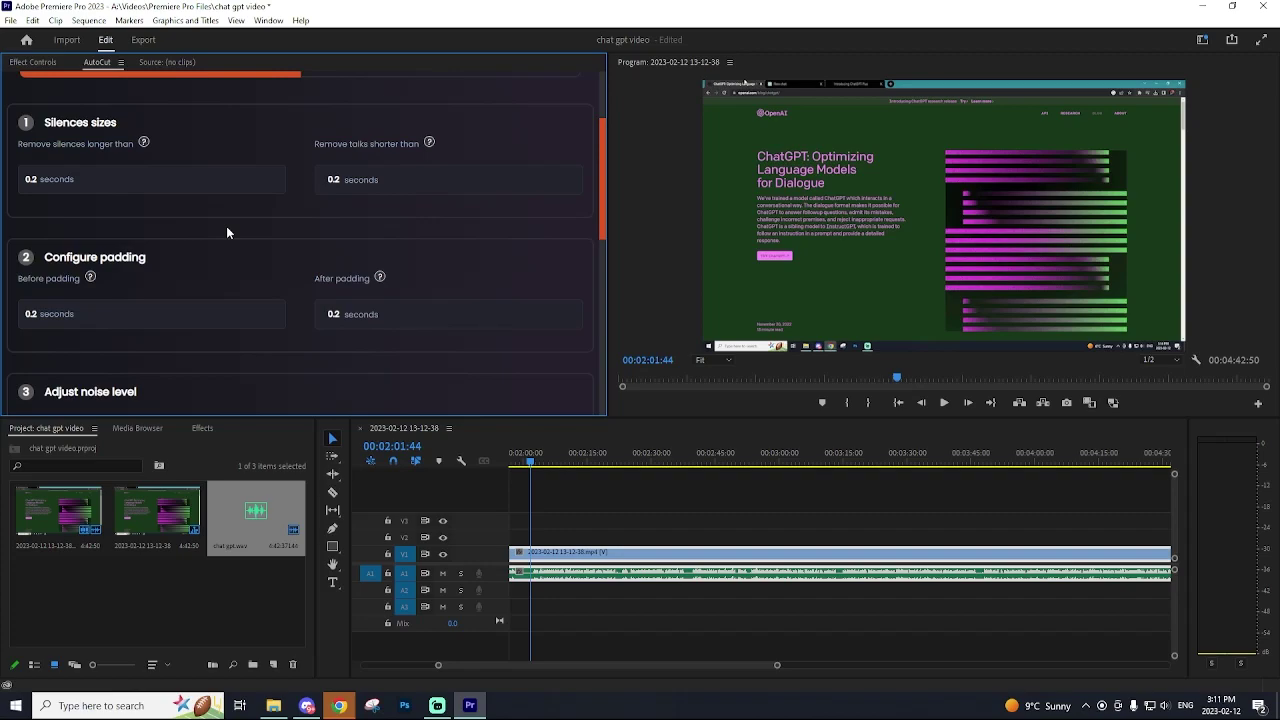
Step: Check AutoCut's silence, padding and noise settings and run the cut, yielding 38 cuts
mouse_move(90, 279)
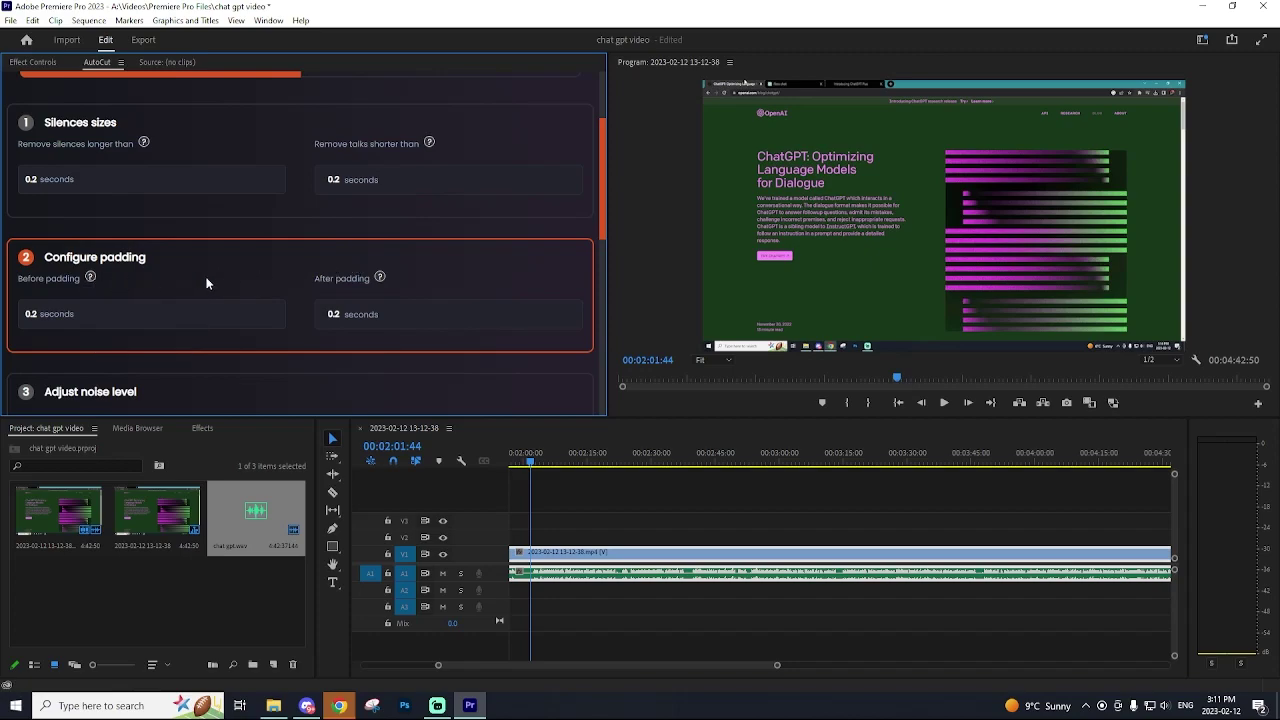
scroll(210, 280, down, 8)
scroll(336, 282, down, 1)
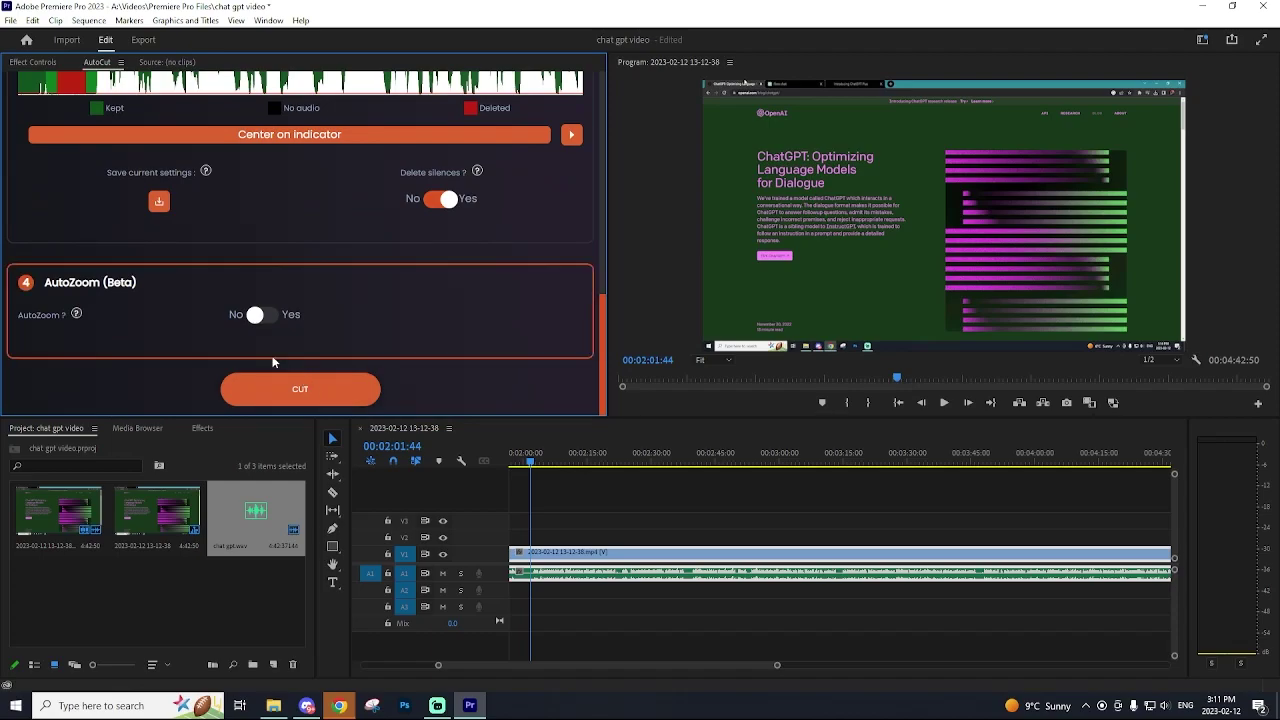
scroll(288, 360, up, 10)
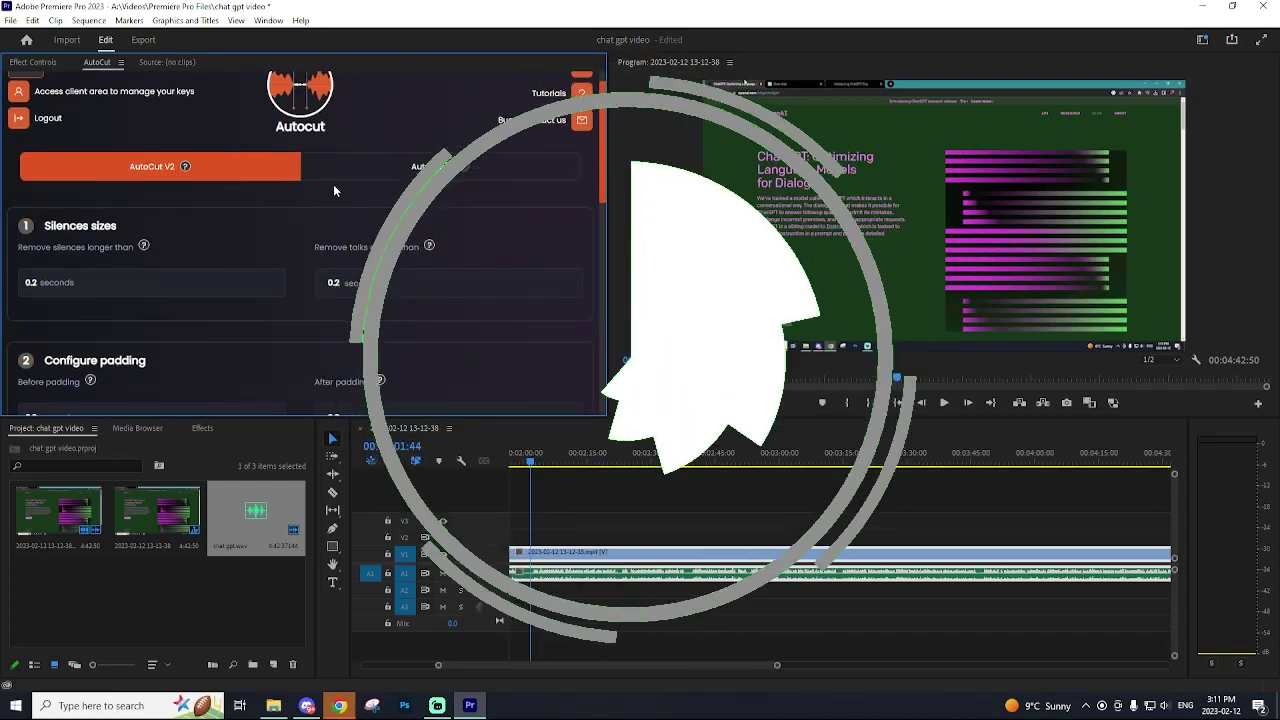
scroll(340, 237, down, 10)
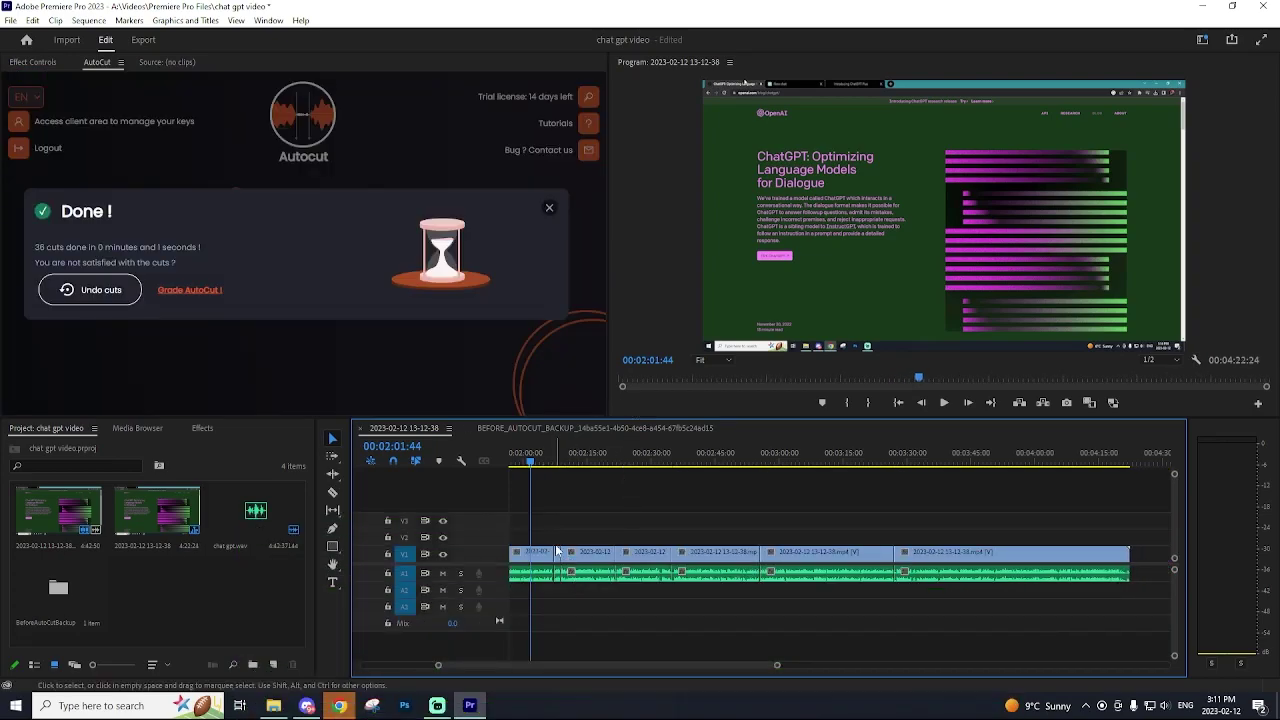
Step: Scrub the playhead to about 00:02:07 and highlight the line reporting the number of cuts
drag(531, 466, 547, 466)
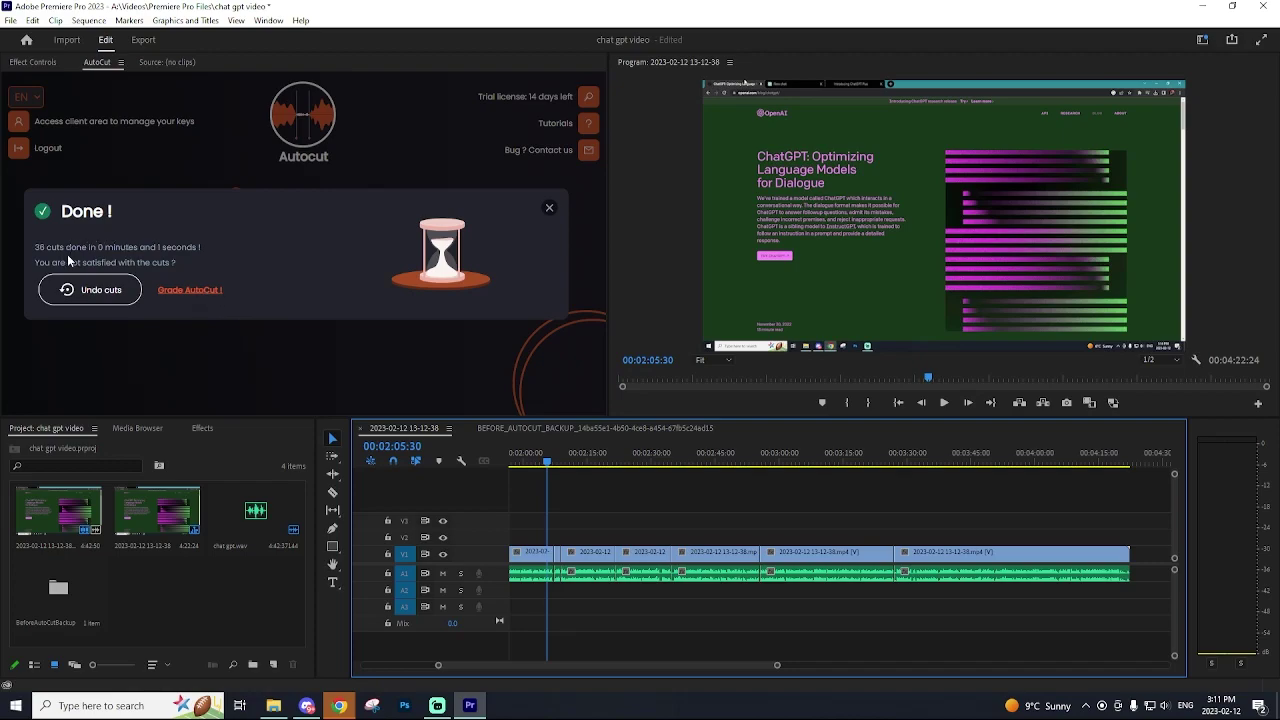
drag(35, 247, 183, 247)
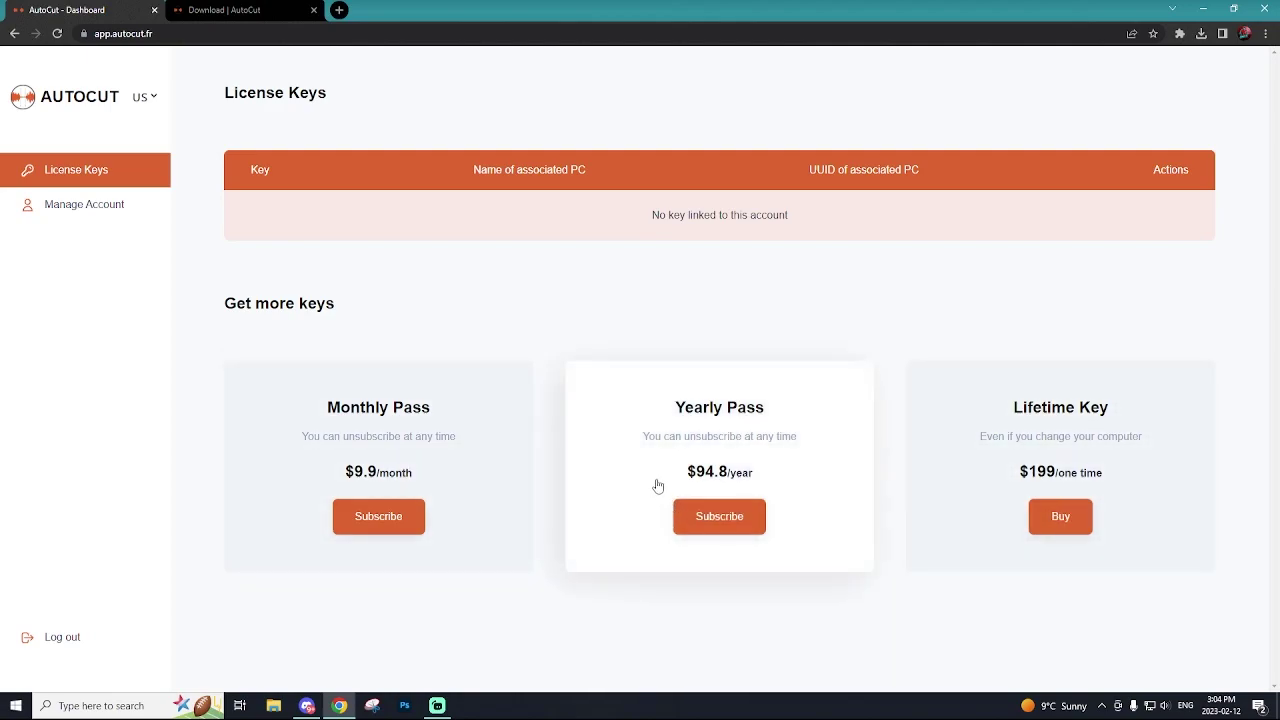
Step: Switch to the Download | AutoCut browser tab showing the extension download page
click(277, 9)
scroll(487, 172, up, 4)
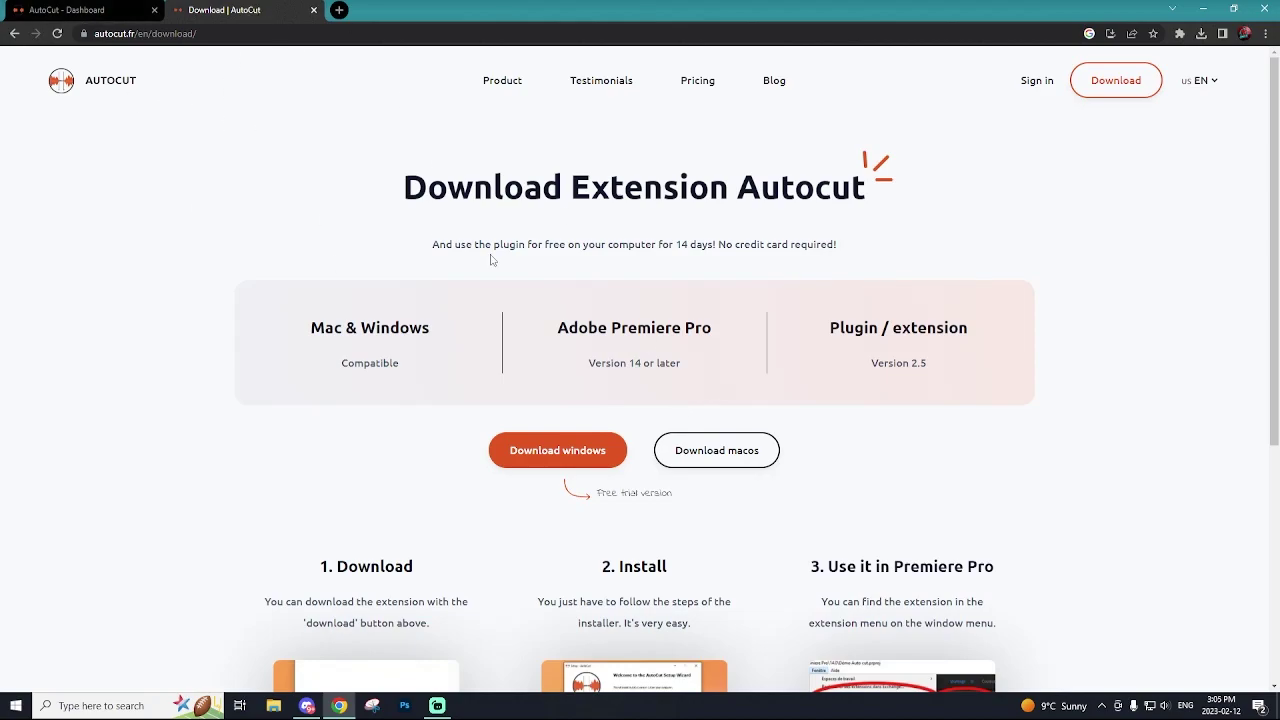
Step: Download and install AutoCut for Windows with English setup, then search Windows for Premiere
click(558, 452)
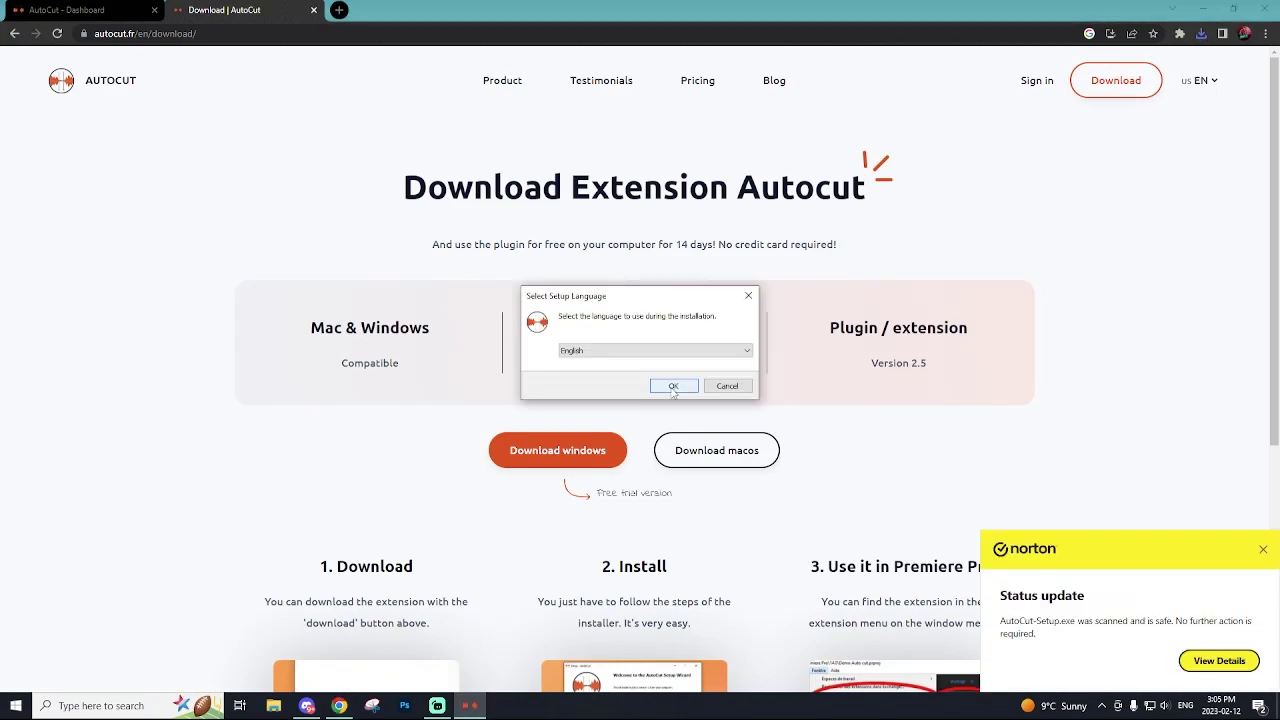
click(673, 386)
click(749, 482)
click(751, 484)
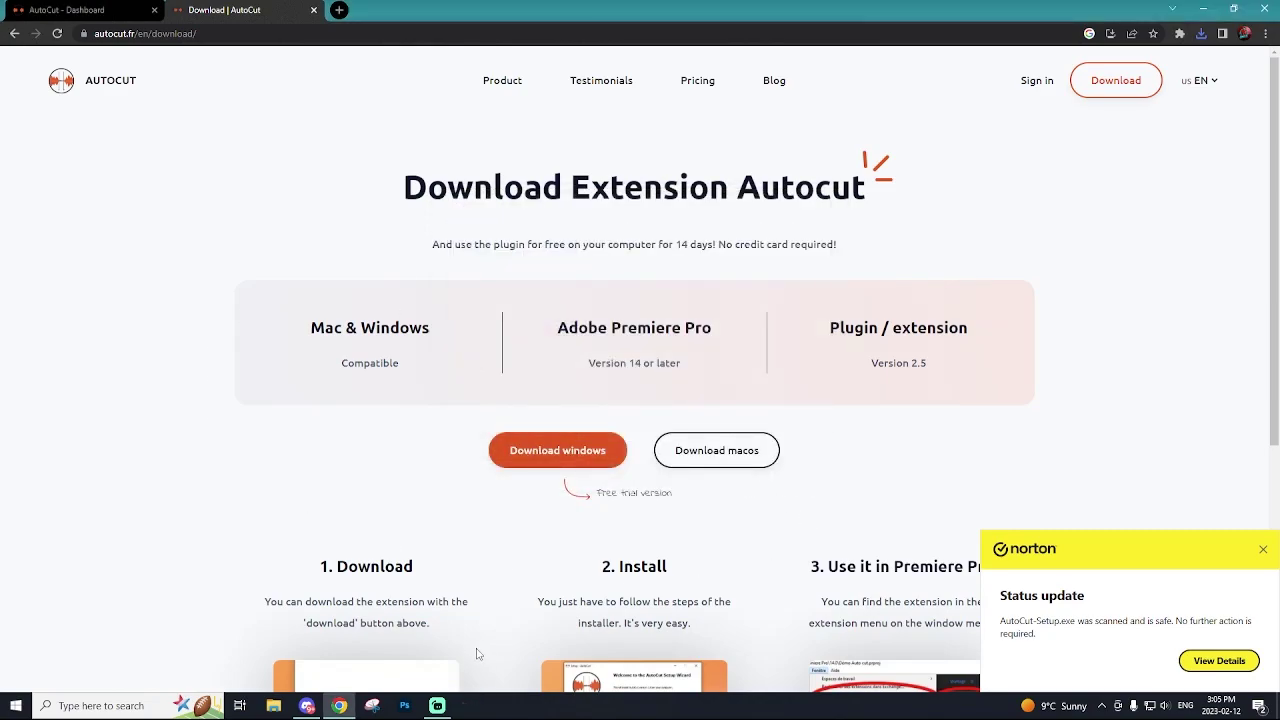
click(79, 700)
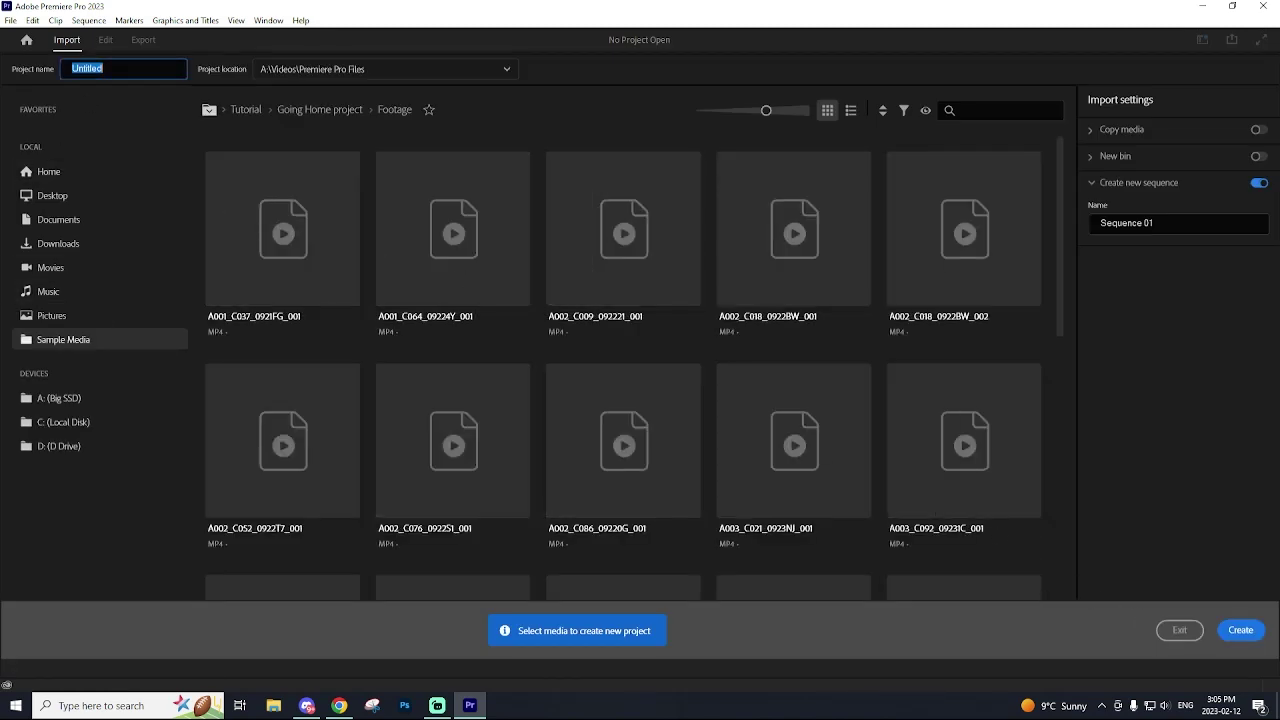
Step: Create the 'chat gpt video' project and put the screen recording on a new sequence
text(chat gpt)
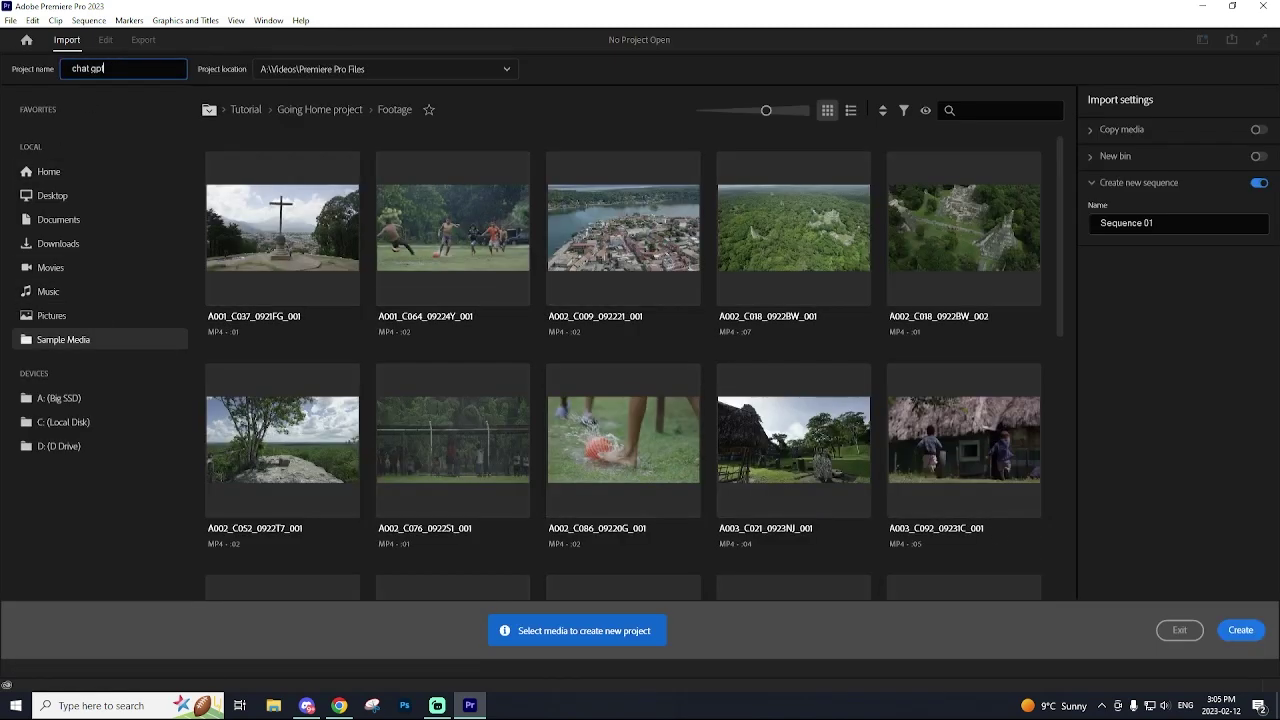
text( video)
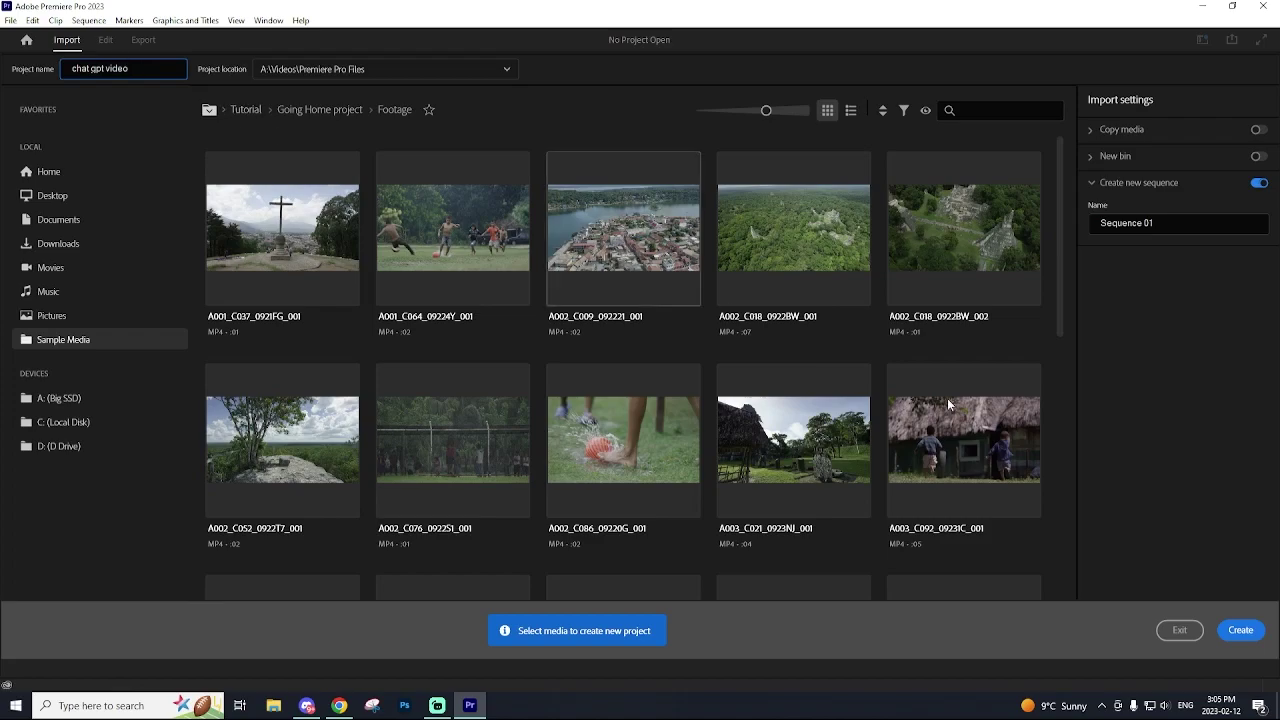
click(1247, 636)
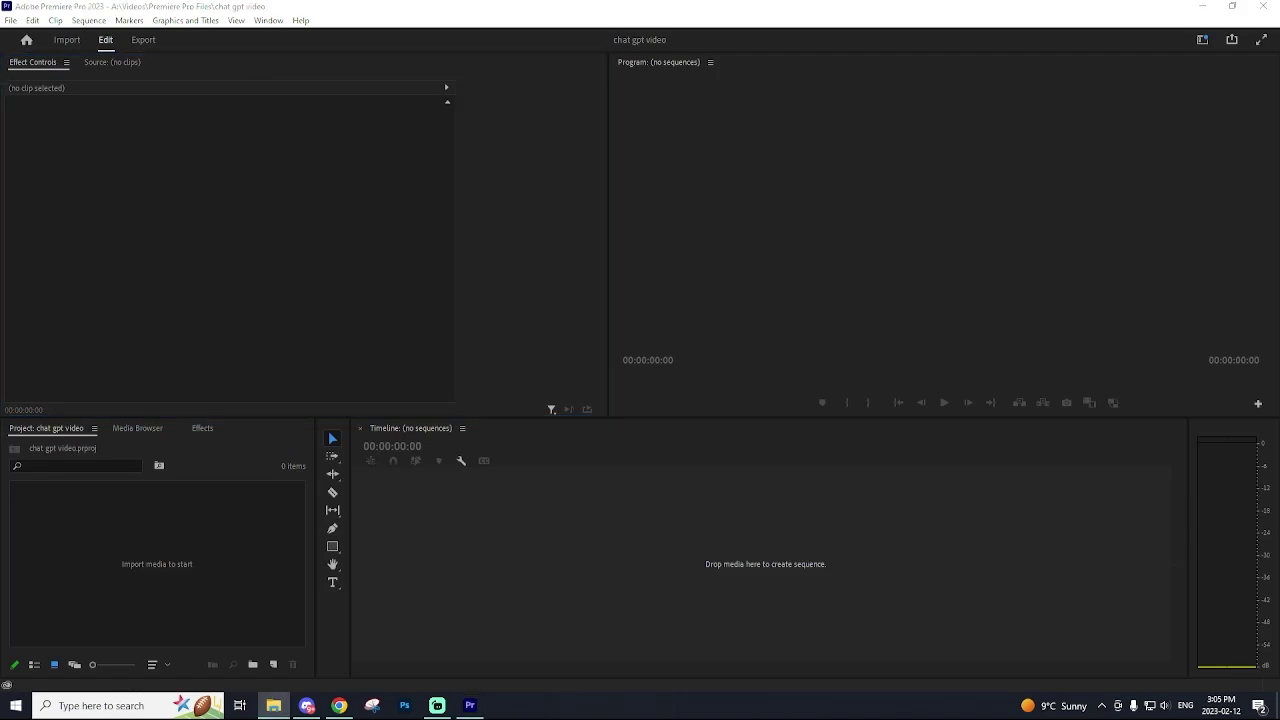
drag(273, 705, 192, 539)
drag(75, 525, 498, 532)
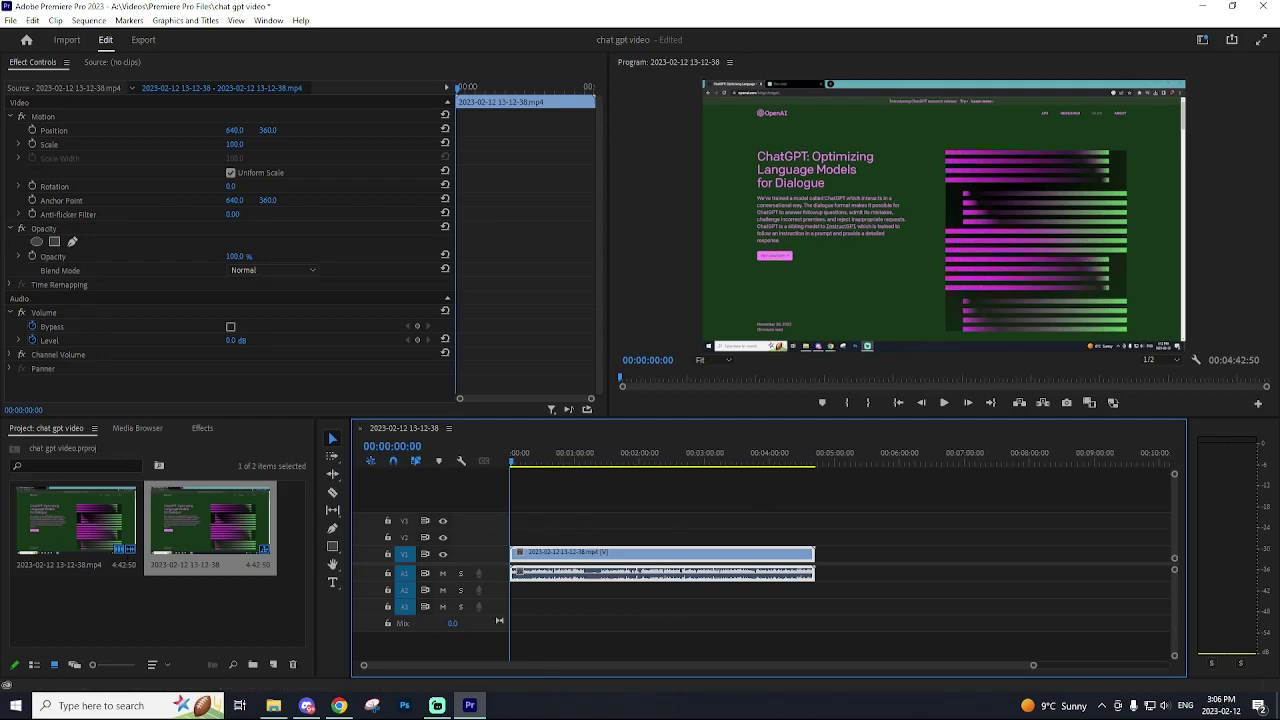
Step: Merge the video clip with the separate chat gpt.wav audio clip
right_click(567, 574)
click(612, 240)
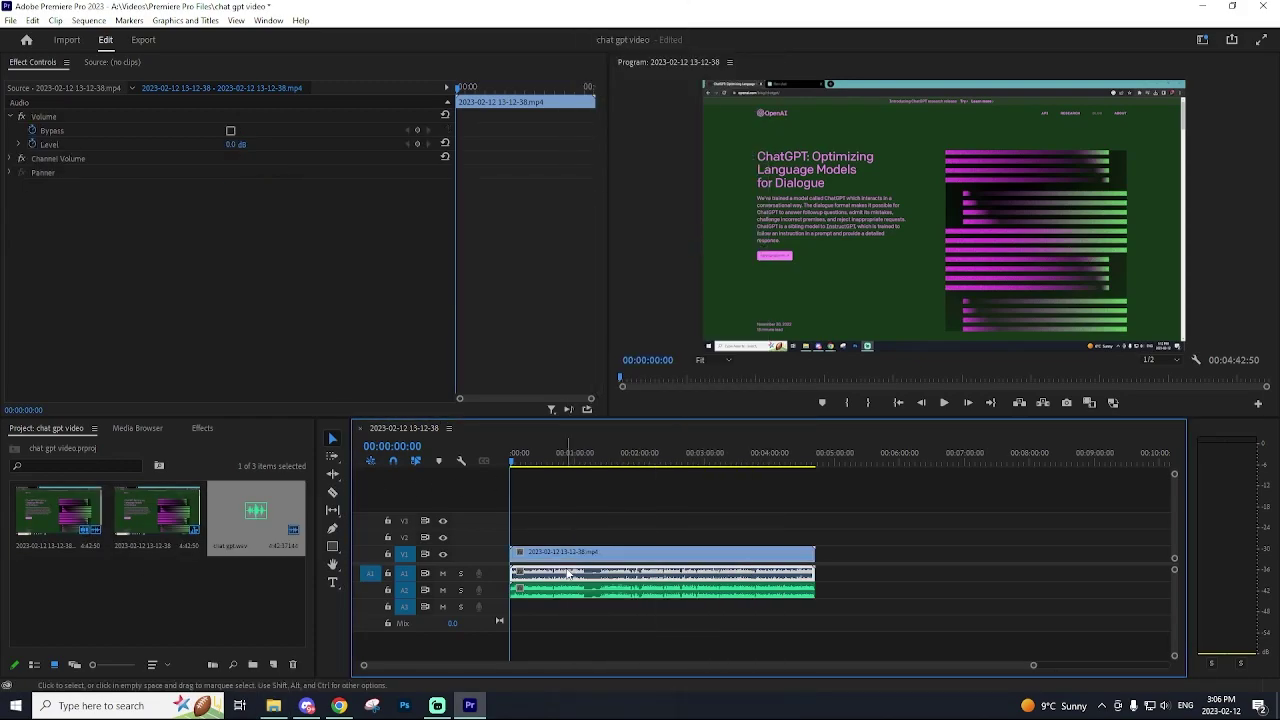
right_click(550, 576)
click(598, 245)
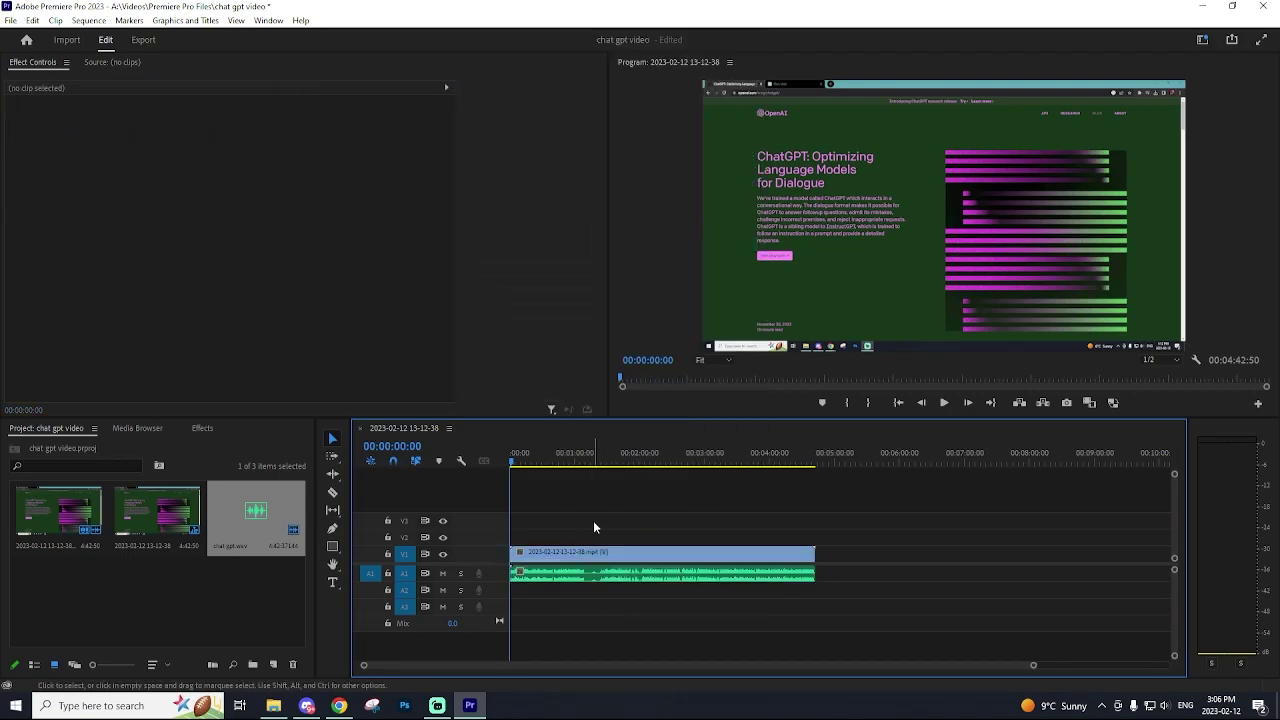
Step: Razor-split the clip at about 00:01:15 as a test, then undo the split
scroll(608, 558, up, 5)
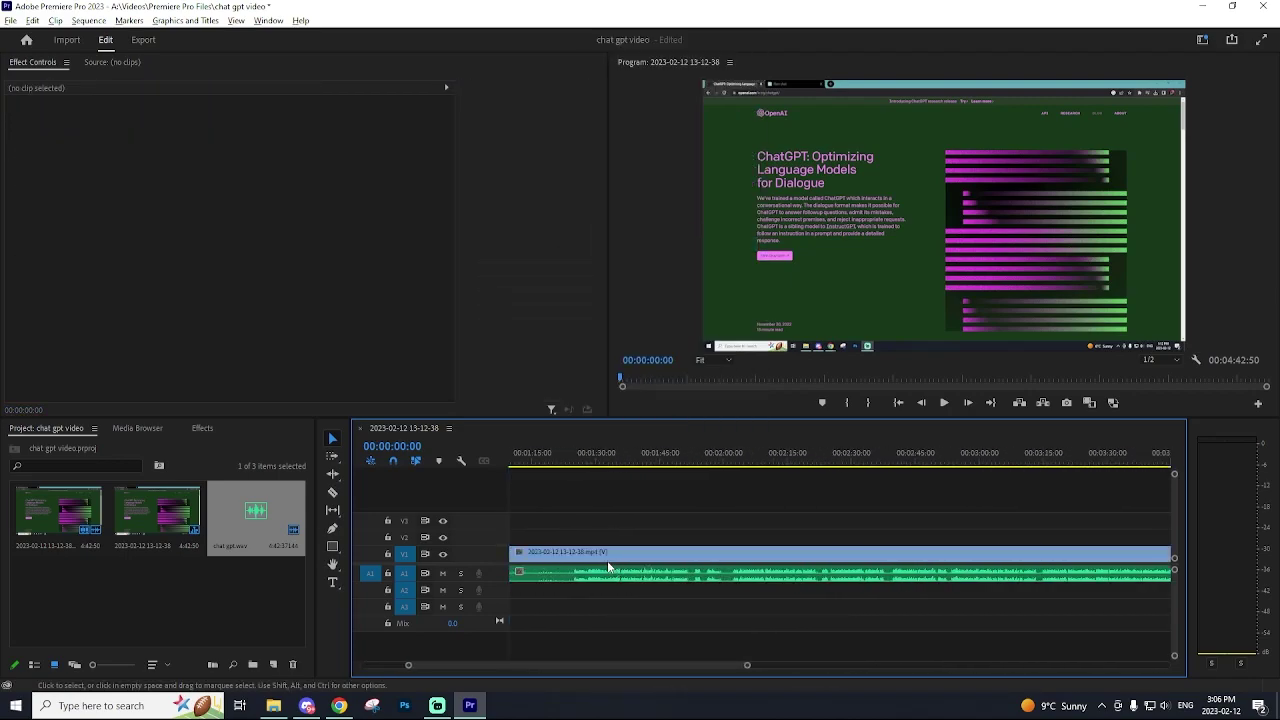
drag(564, 463, 728, 507)
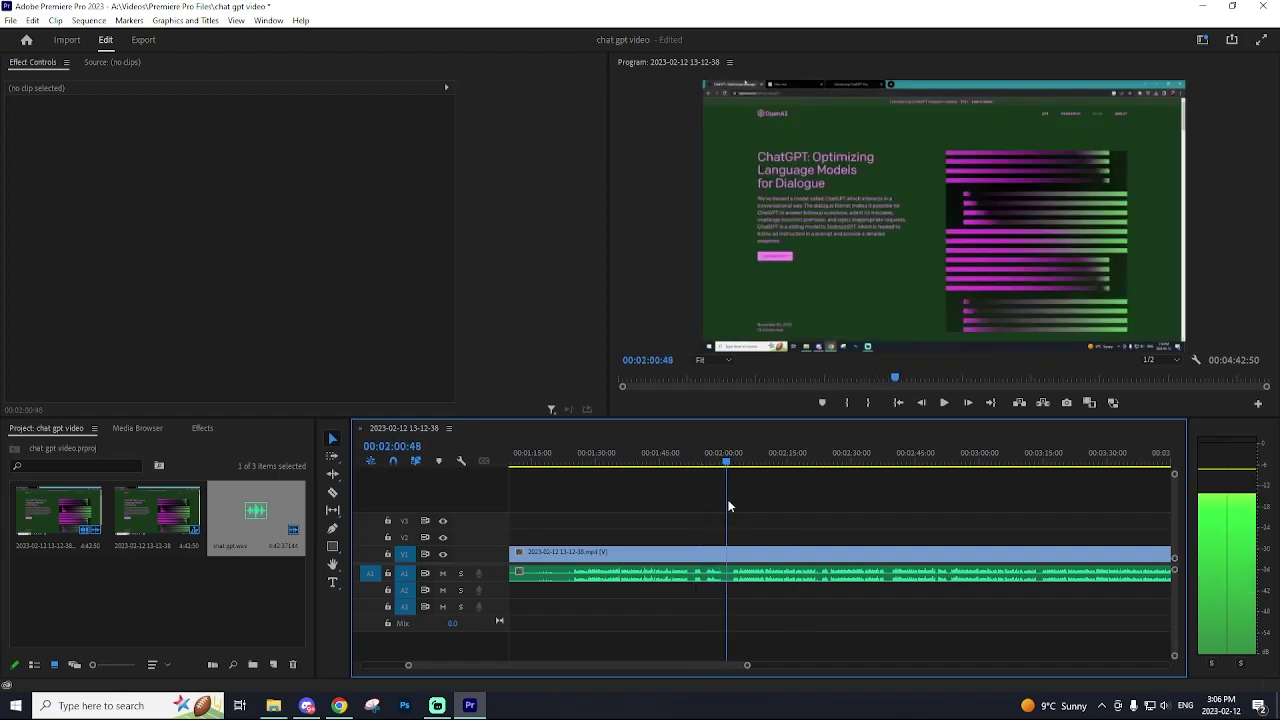
key(c)
click(728, 556)
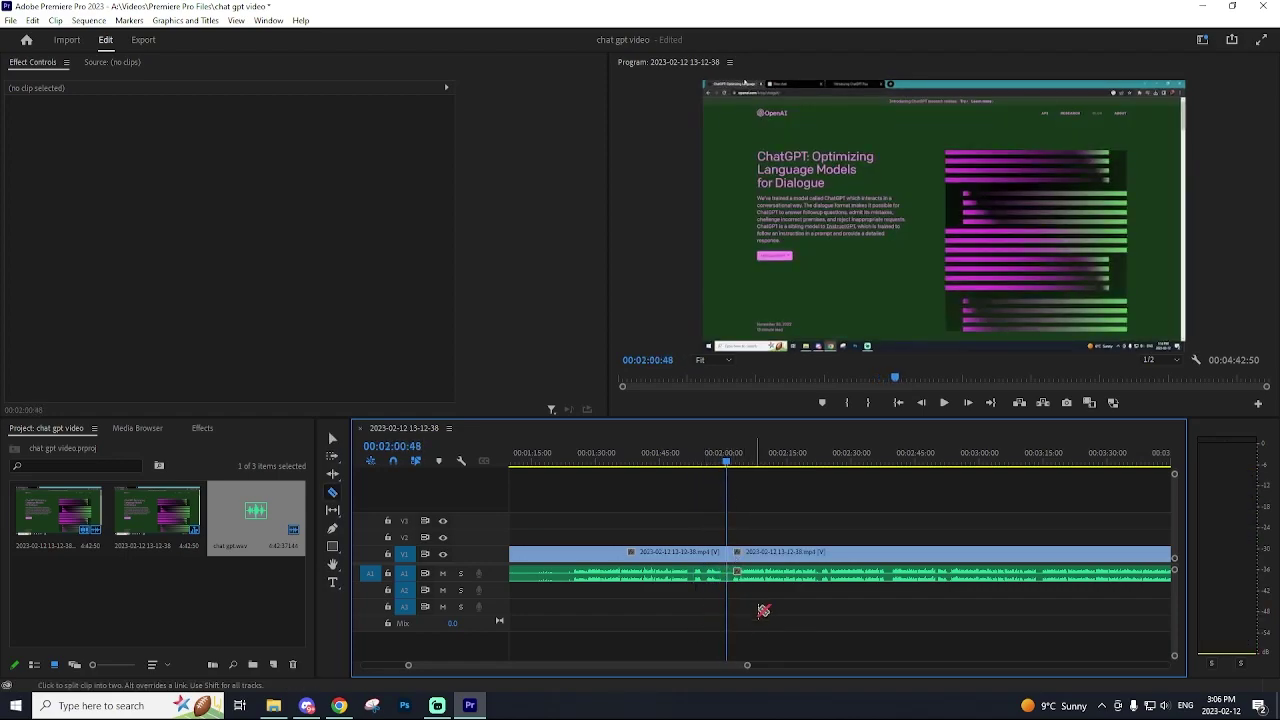
click(731, 465)
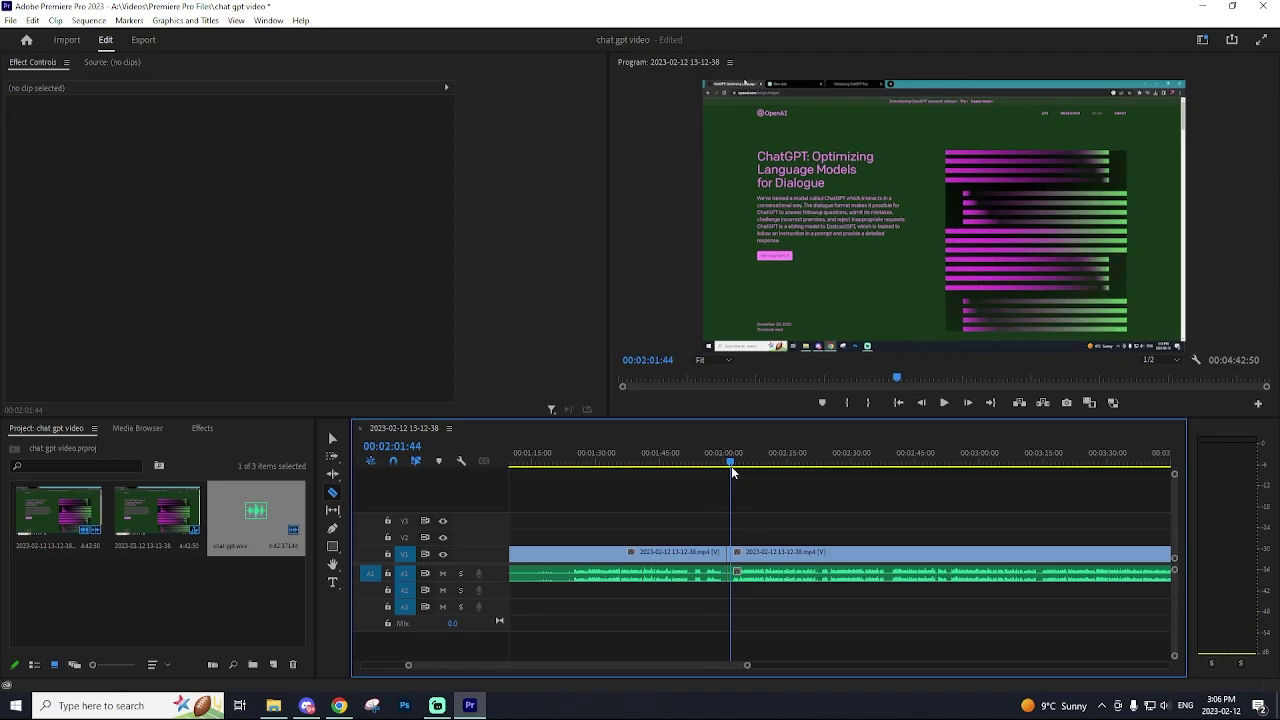
key(ctrl+z)
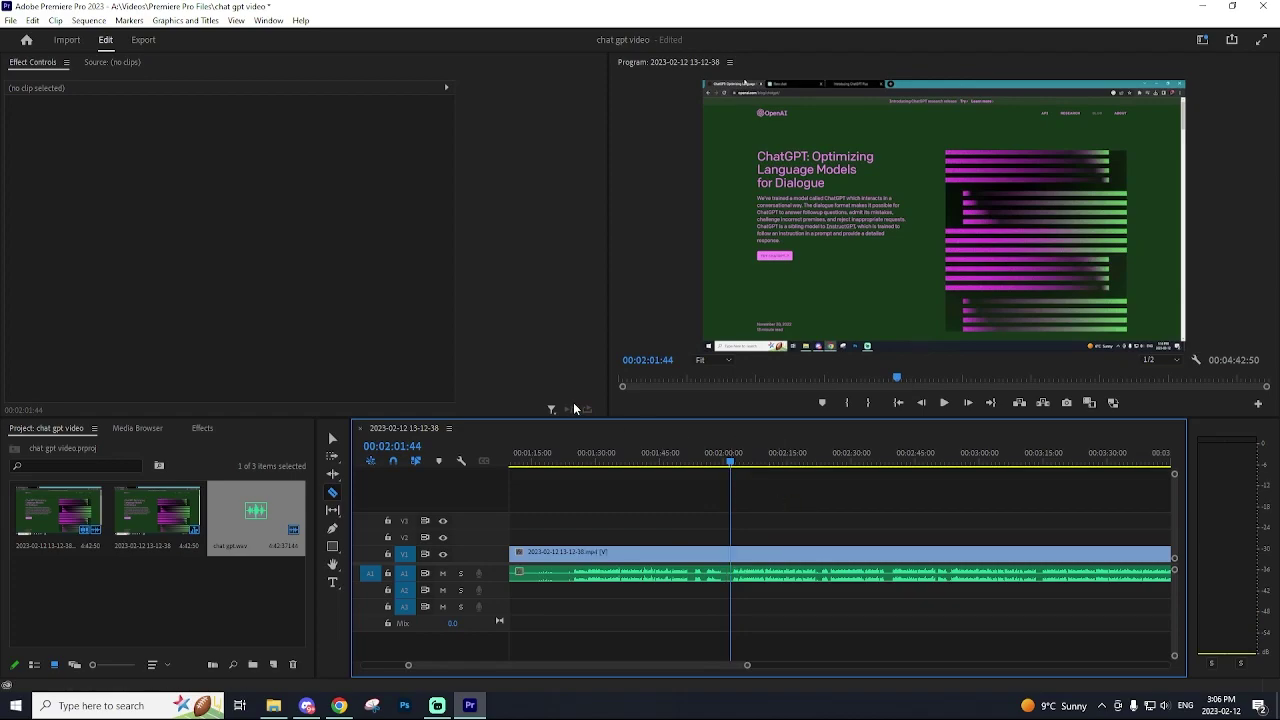
click(268, 20)
click(365, 5)
Step: Launch AutoCut from Window > Extensions and reposition its floating panel
click(269, 20)
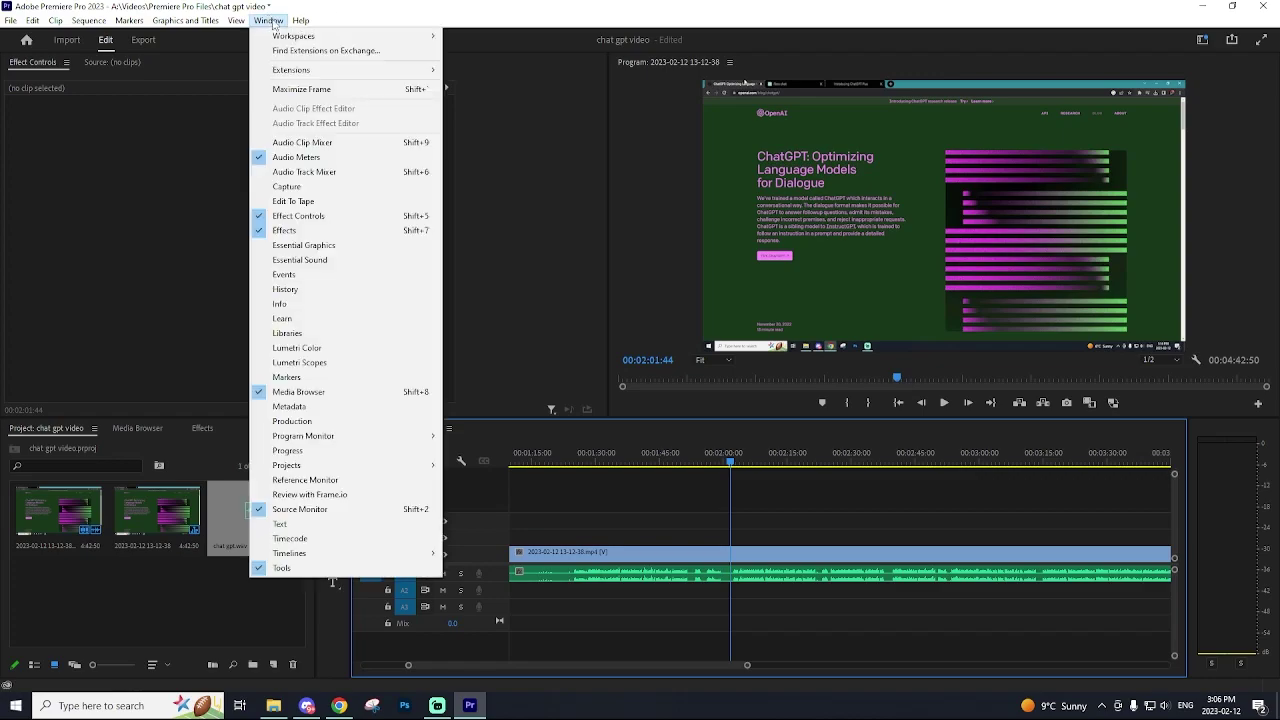
mouse_move(313, 74)
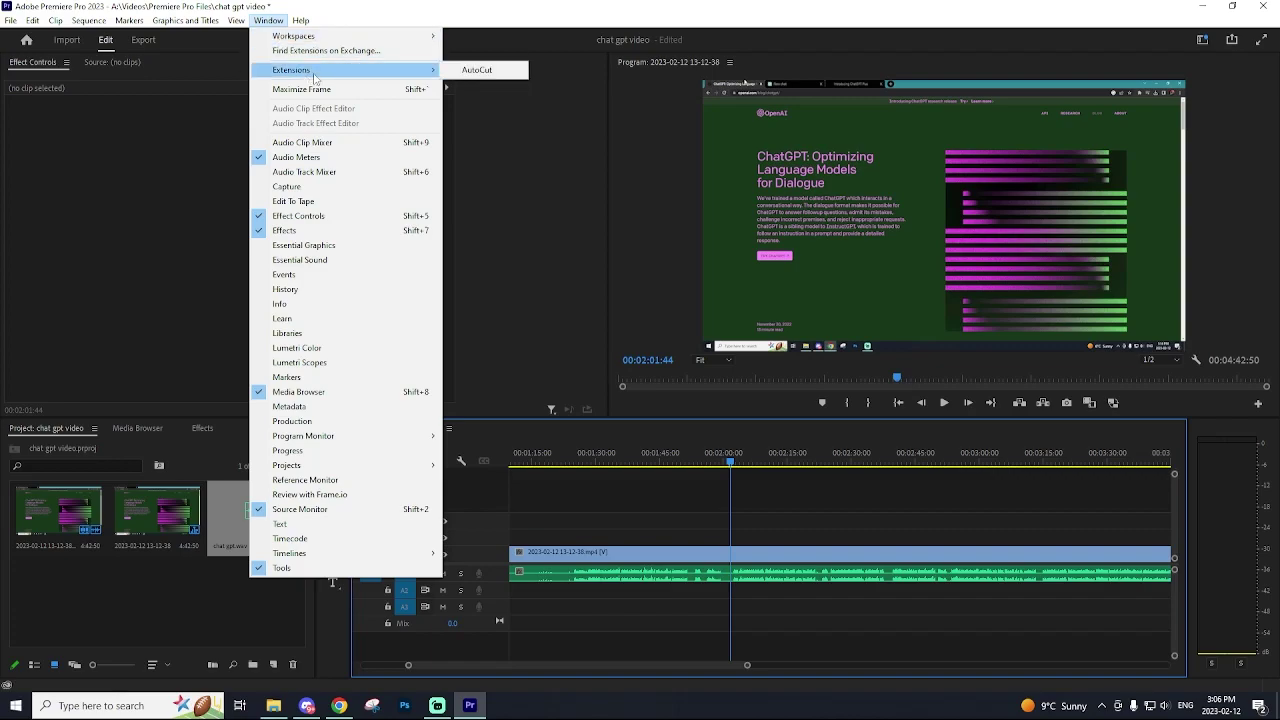
click(479, 70)
mouse_move(216, 85)
mouse_down()
mouse_move(377, 75)
mouse_move(1174, 127)
mouse_move(91, 212)
mouse_move(259, 182)
mouse_move(343, 146)
mouse_move(503, 145)
mouse_move(2, 116)
mouse_move(979, 54)
mouse_move(687, 208)
mouse_move(5, 150)
mouse_move(543, 157)
mouse_move(300, 80)
mouse_move(183, 87)
mouse_move(181, 63)
mouse_move(237, 67)
mouse_move(223, 70)
mouse_up()
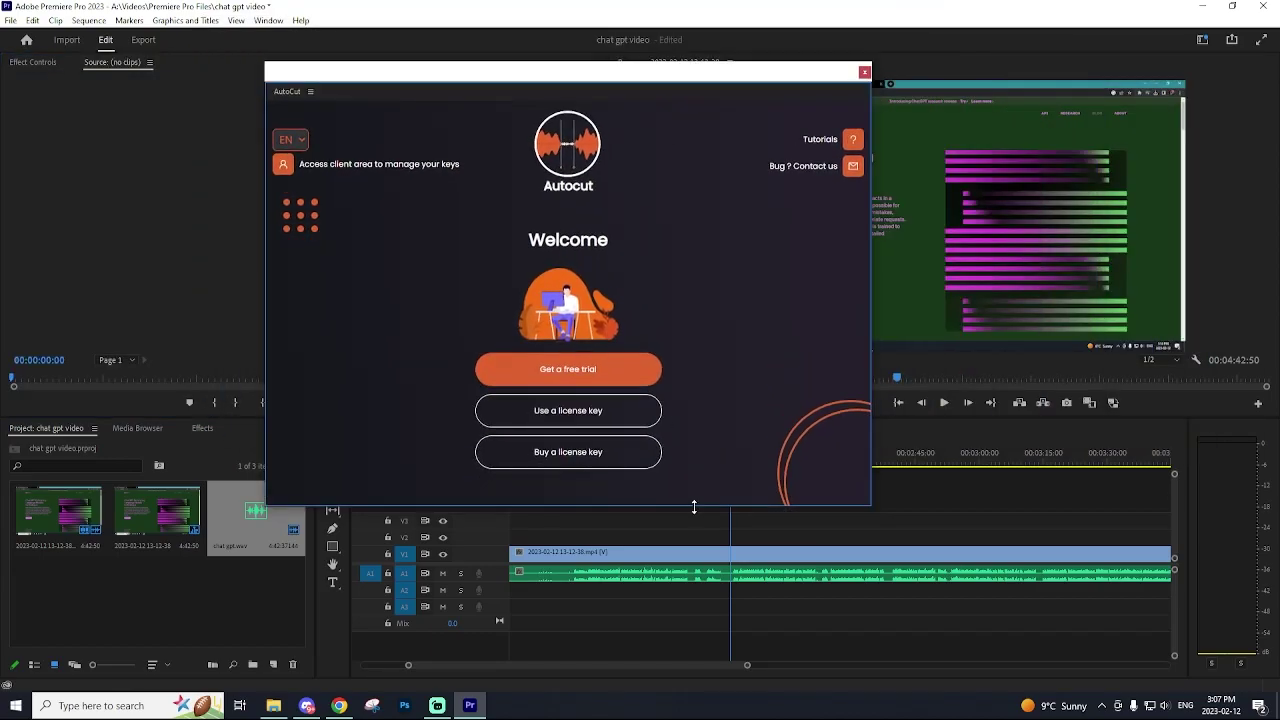
Step: Request an AutoCut free trial, choosing Youtube video as the discovery source
mouse_move(449, 73)
mouse_down()
mouse_move(360, 98)
mouse_move(443, 59)
mouse_up()
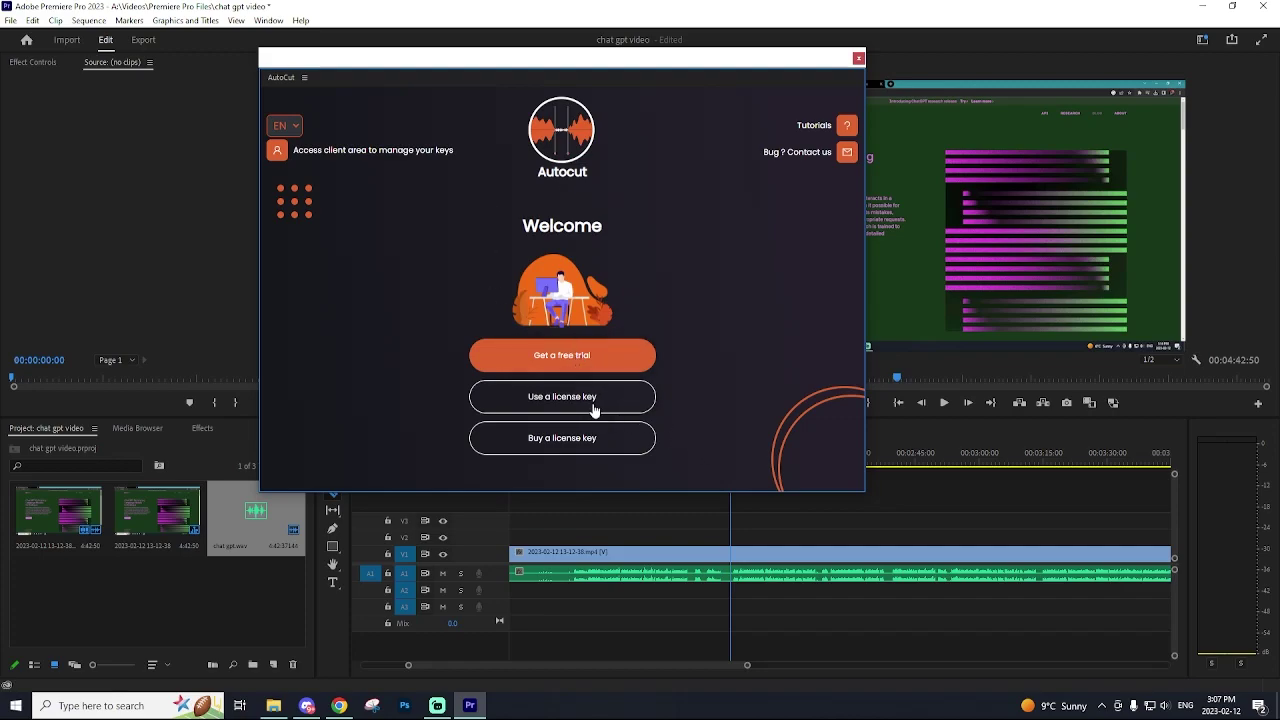
click(561, 356)
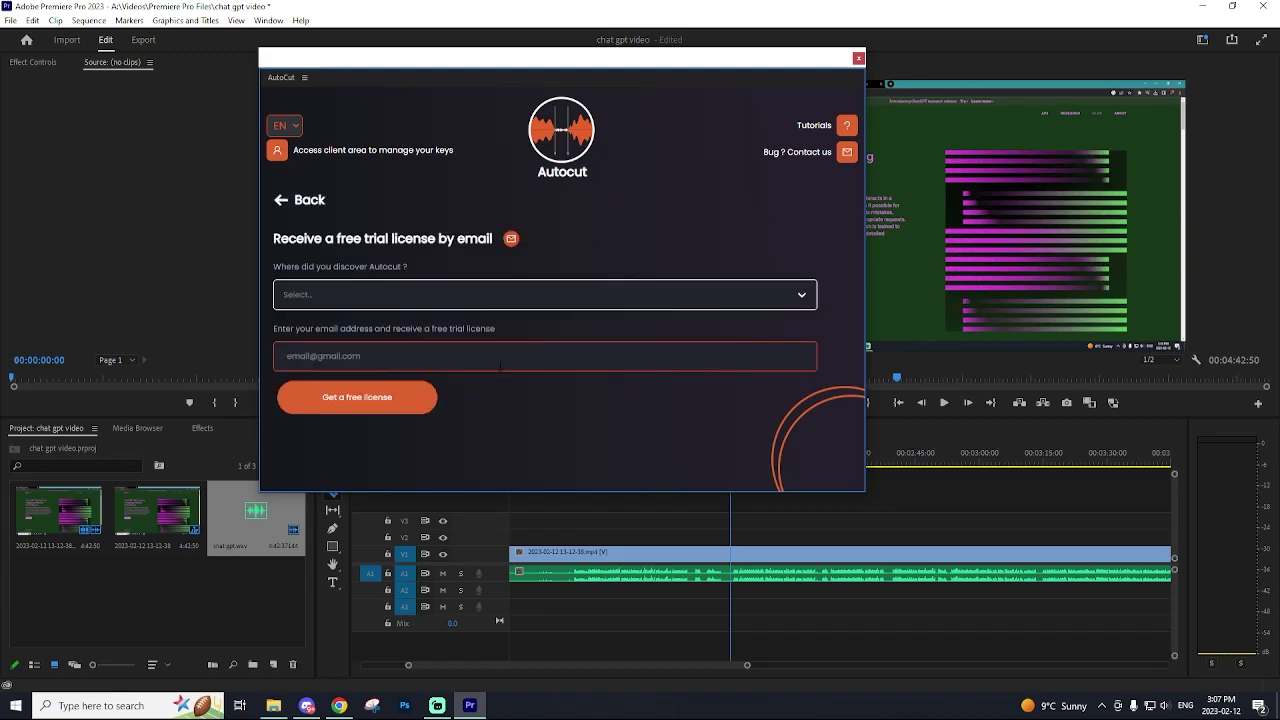
click(323, 294)
click(323, 325)
click(415, 292)
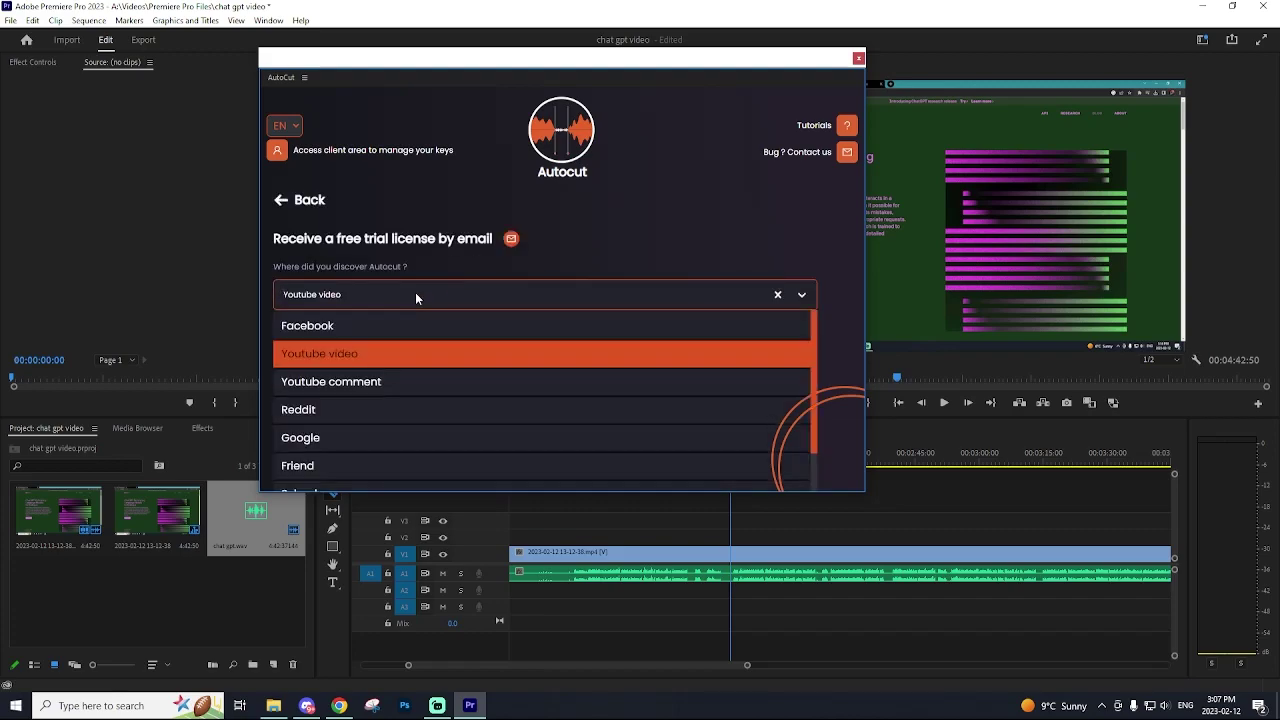
scroll(446, 393, down, 2)
click(458, 260)
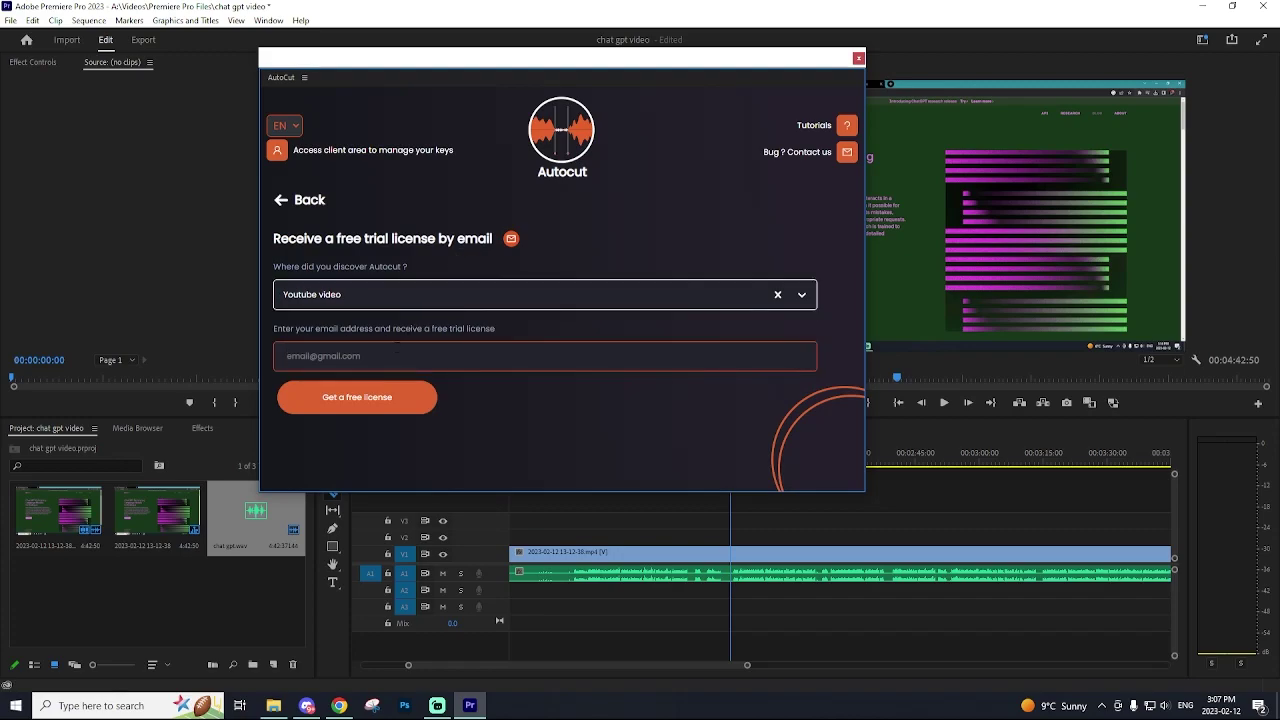
text(e)
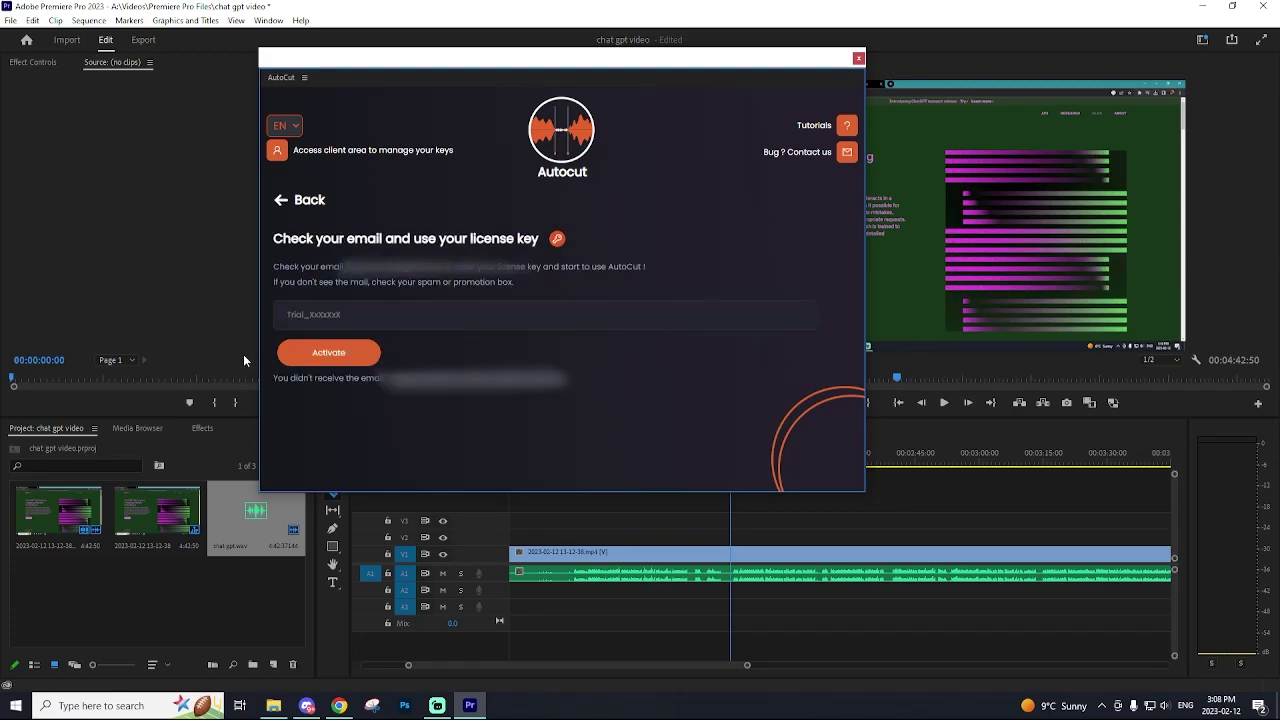
click(419, 323)
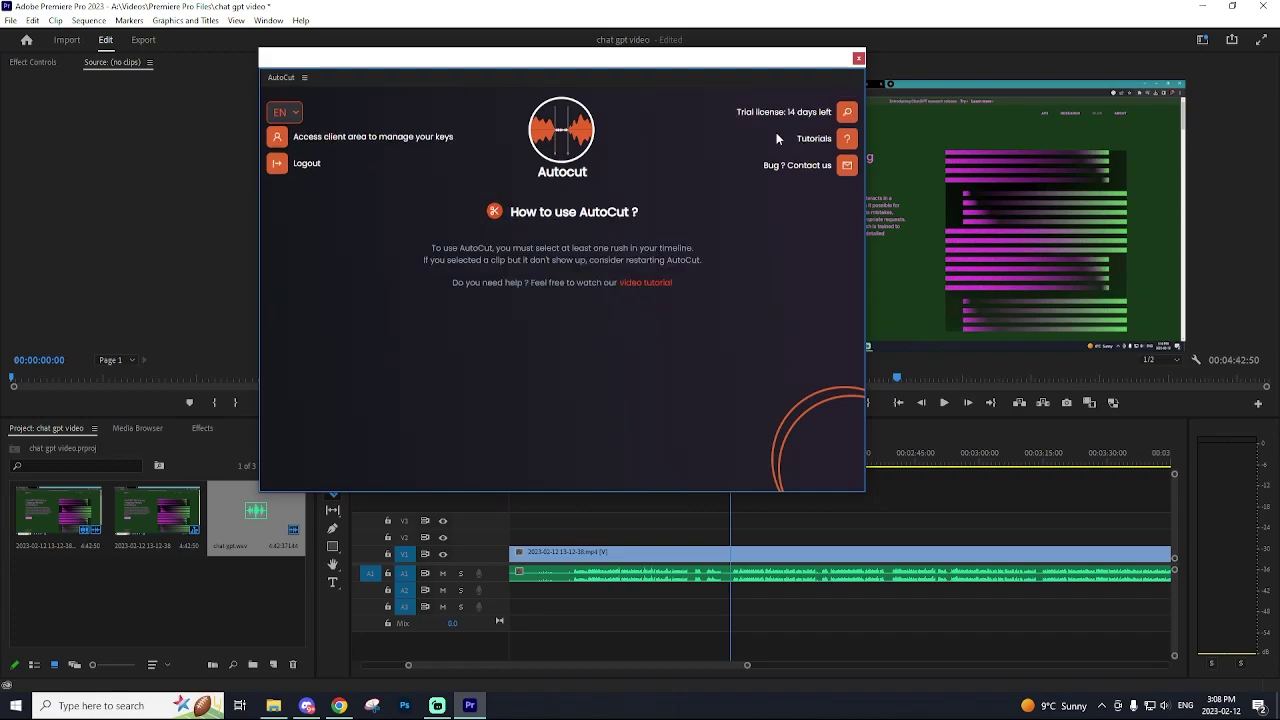
Step: Check the 14 trial days remaining and dock AutoCut into the left panel group
drag(737, 112, 797, 117)
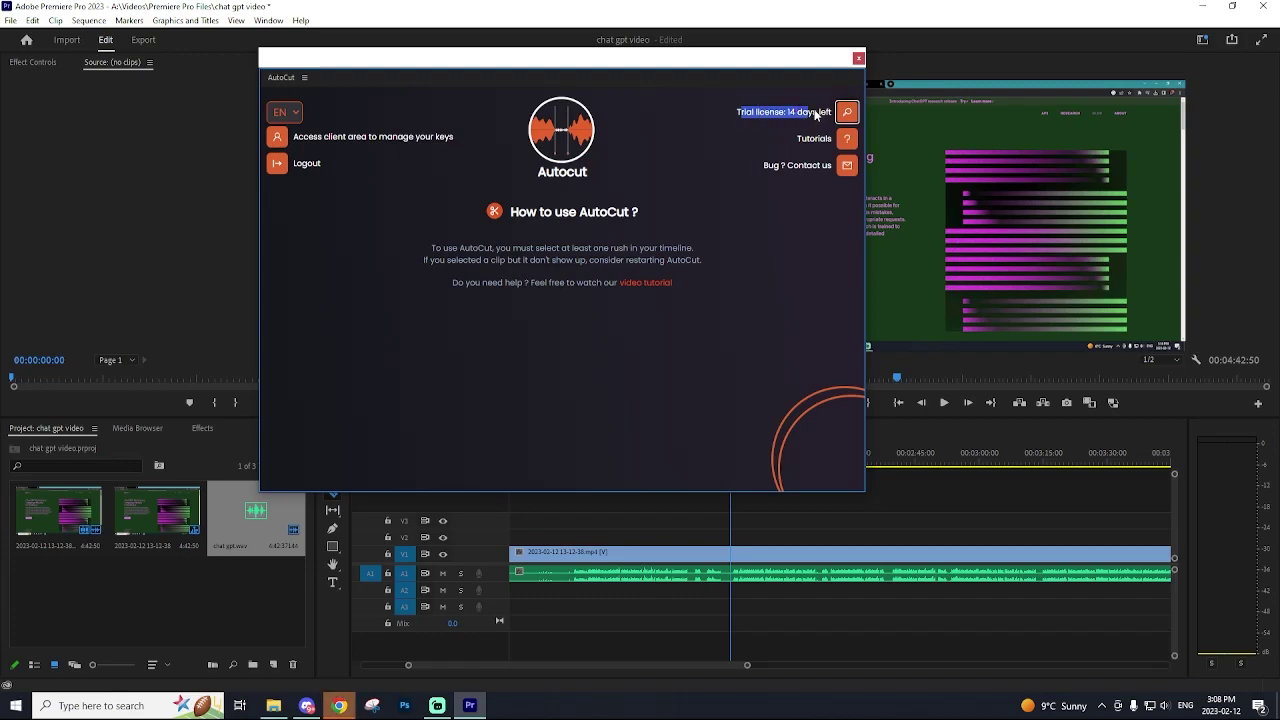
click(846, 112)
drag(281, 77, 171, 61)
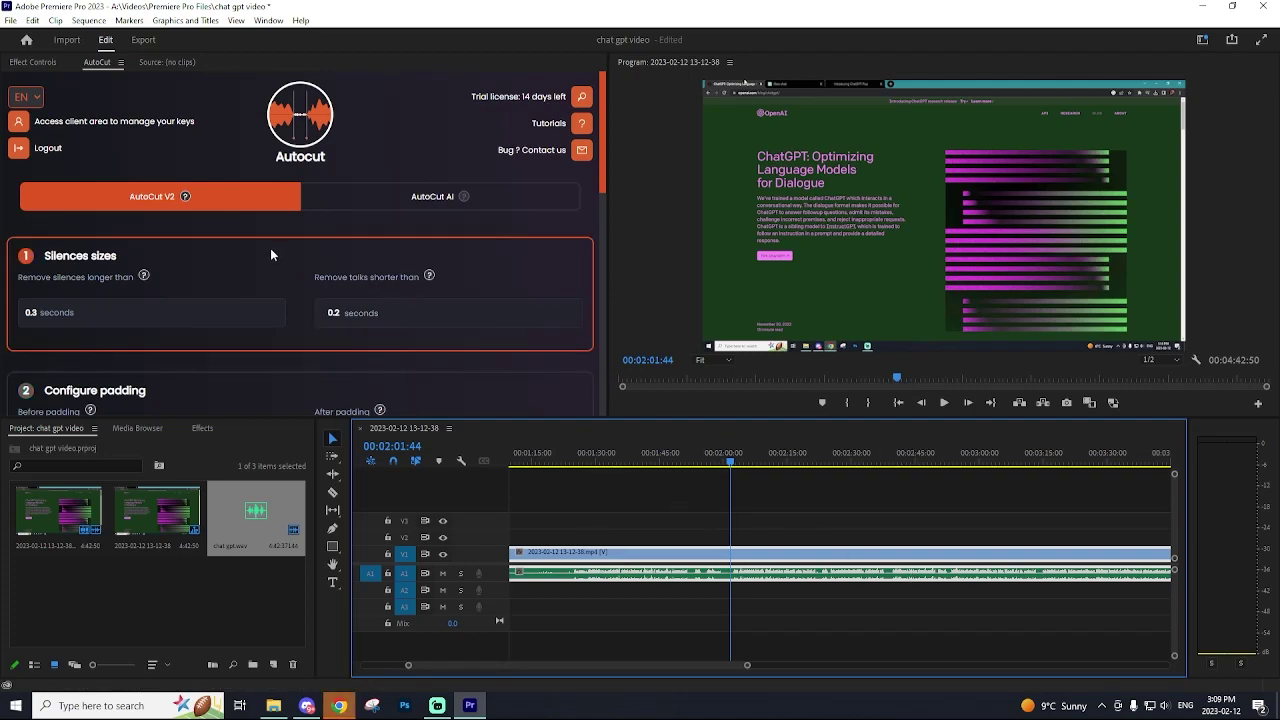
scroll(270, 248, down, 1)
scroll(270, 248, up, 1)
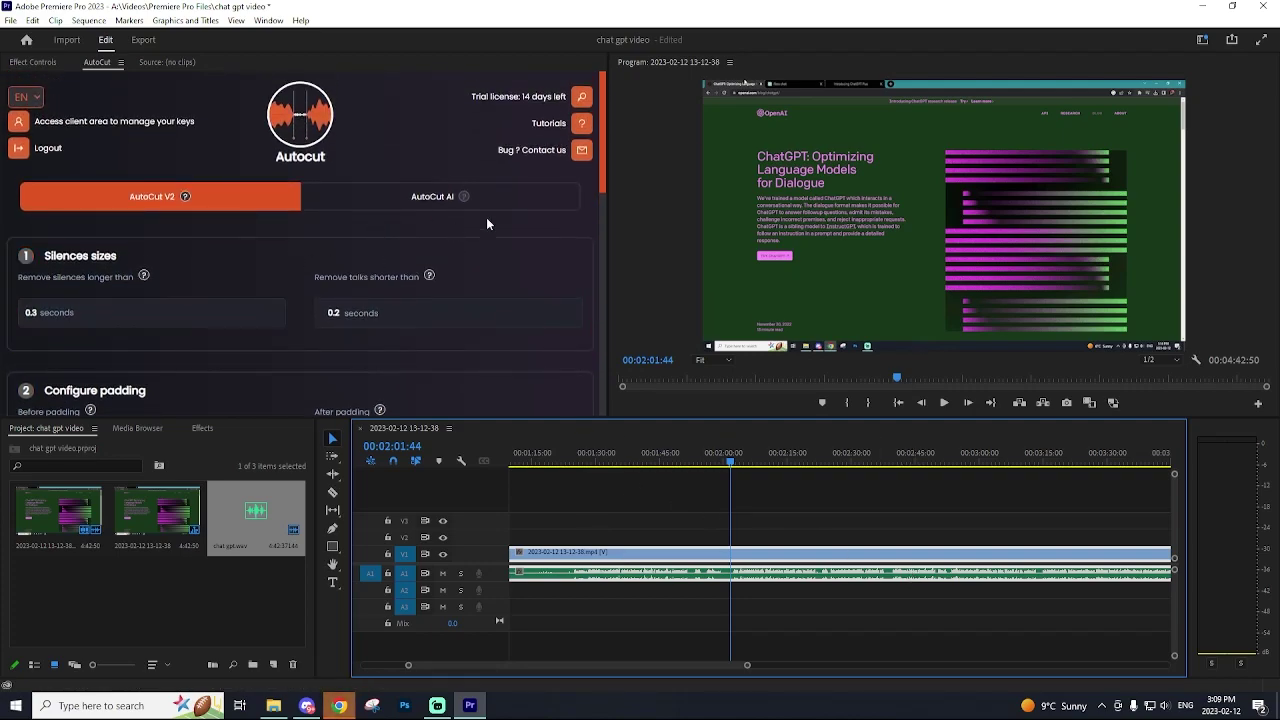
mouse_move(458, 284)
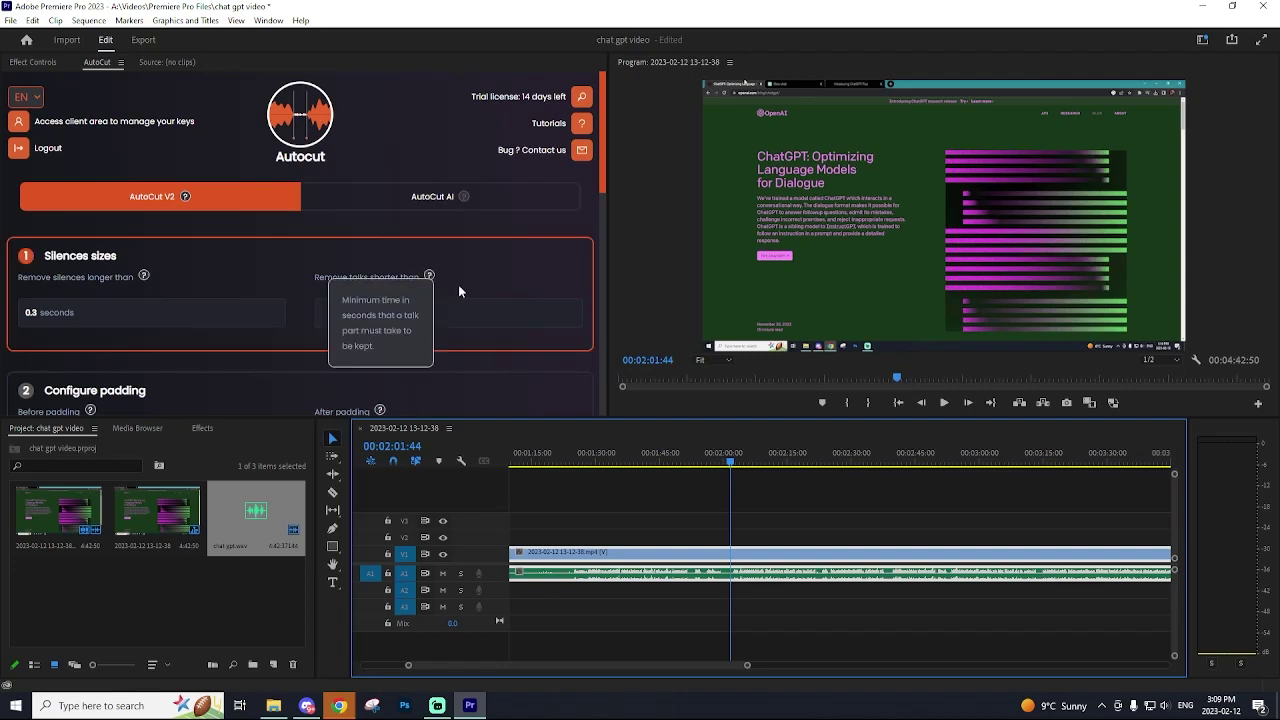
click(116, 307)
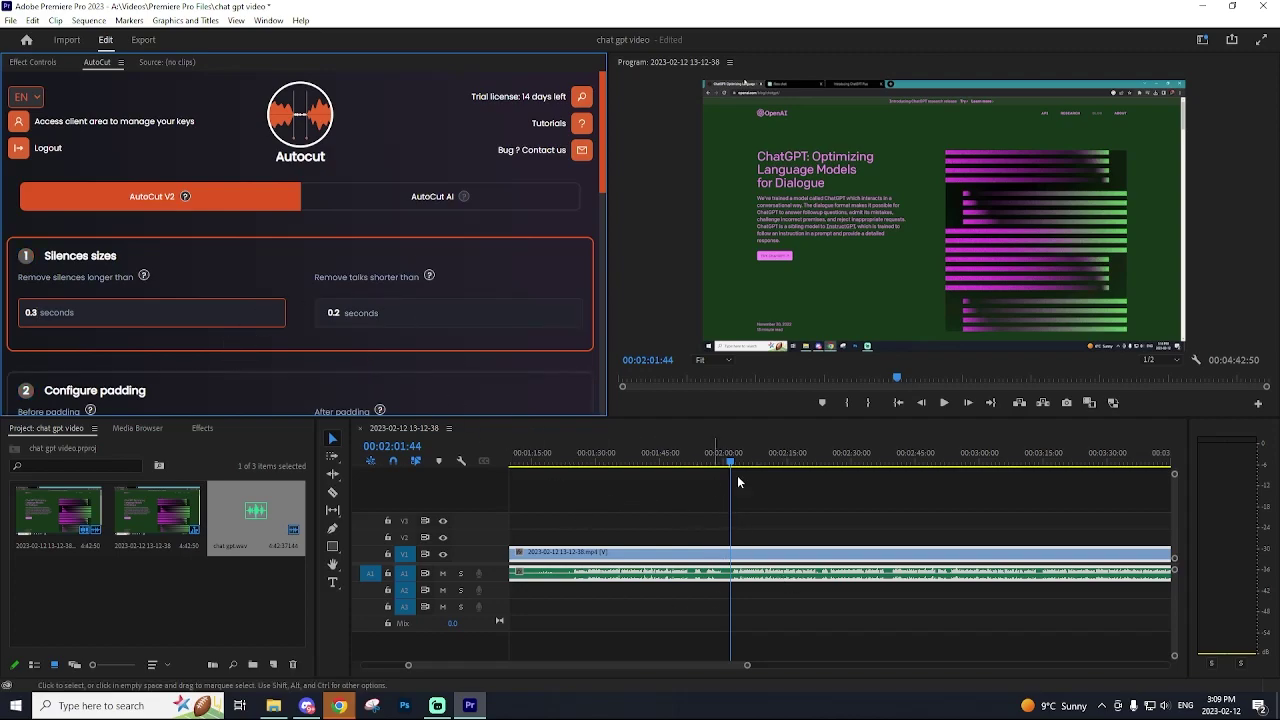
scroll(222, 184, down, 5)
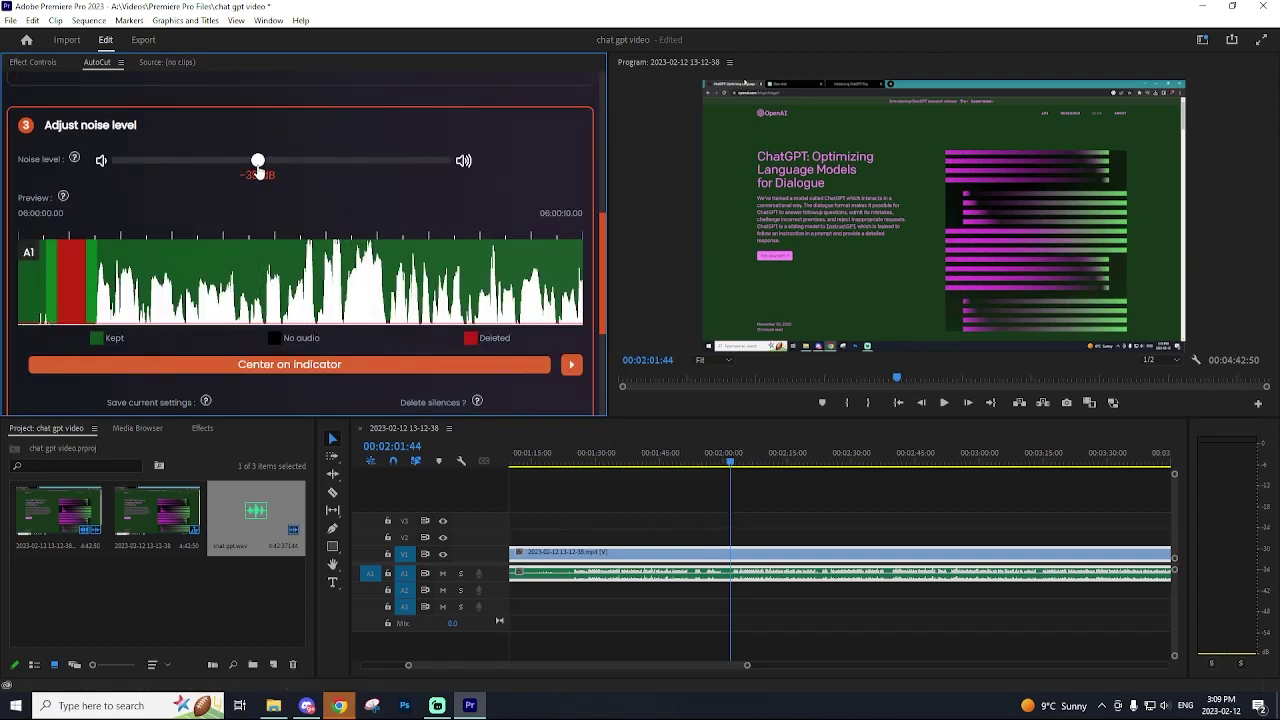
Step: Test the noise level slider up to about -21.74 dB, then leave it at -35.74 dB
mouse_move(258, 161)
mouse_down()
mouse_move(235, 165)
mouse_move(254, 163)
mouse_up()
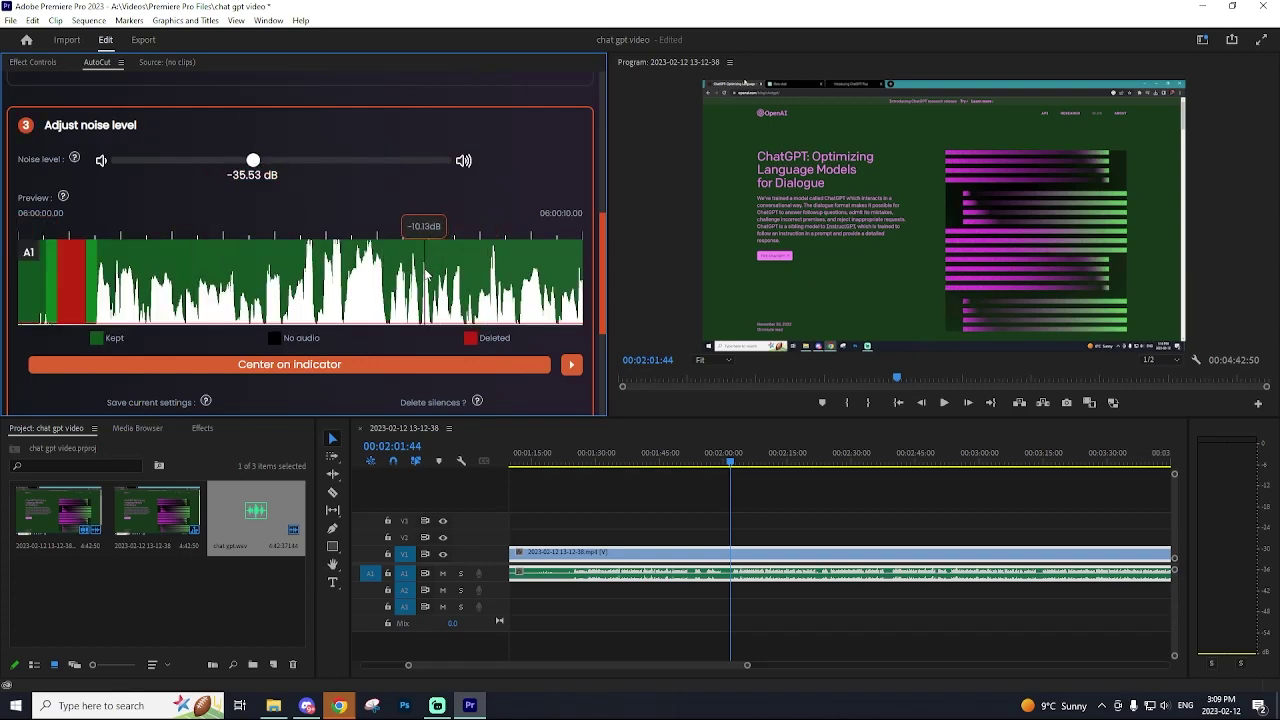
drag(253, 160, 381, 160)
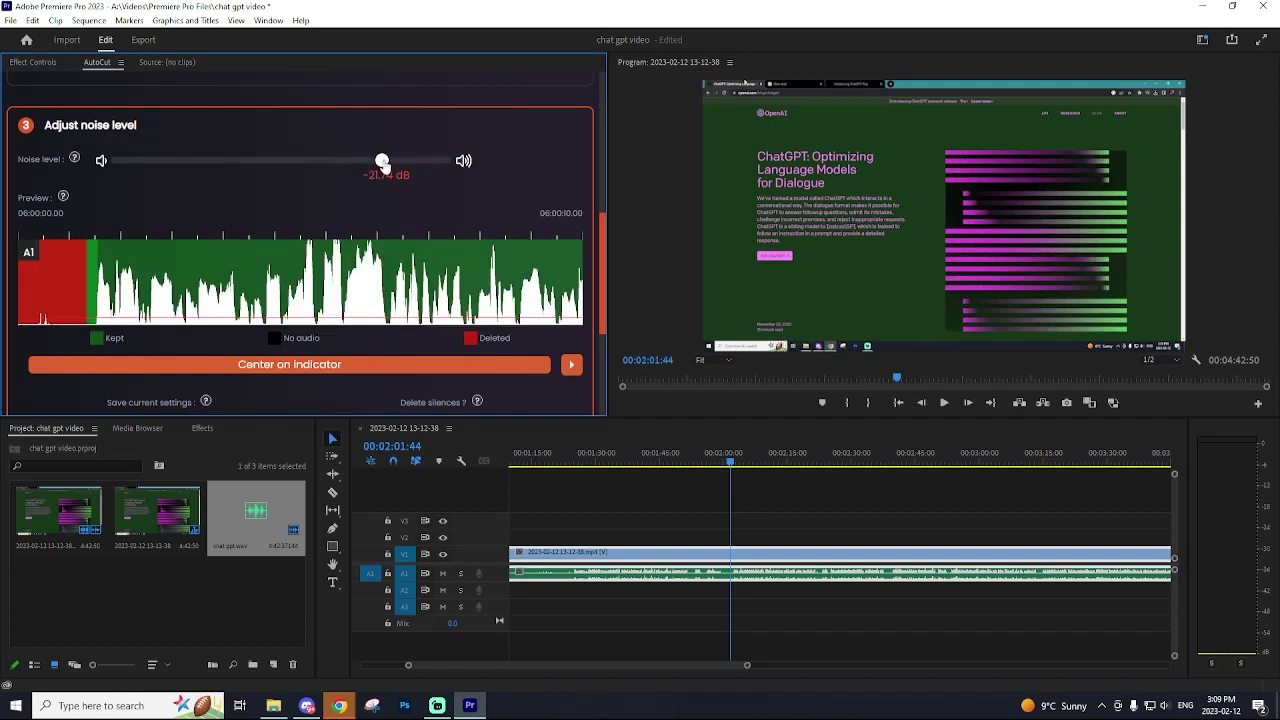
drag(386, 163, 253, 165)
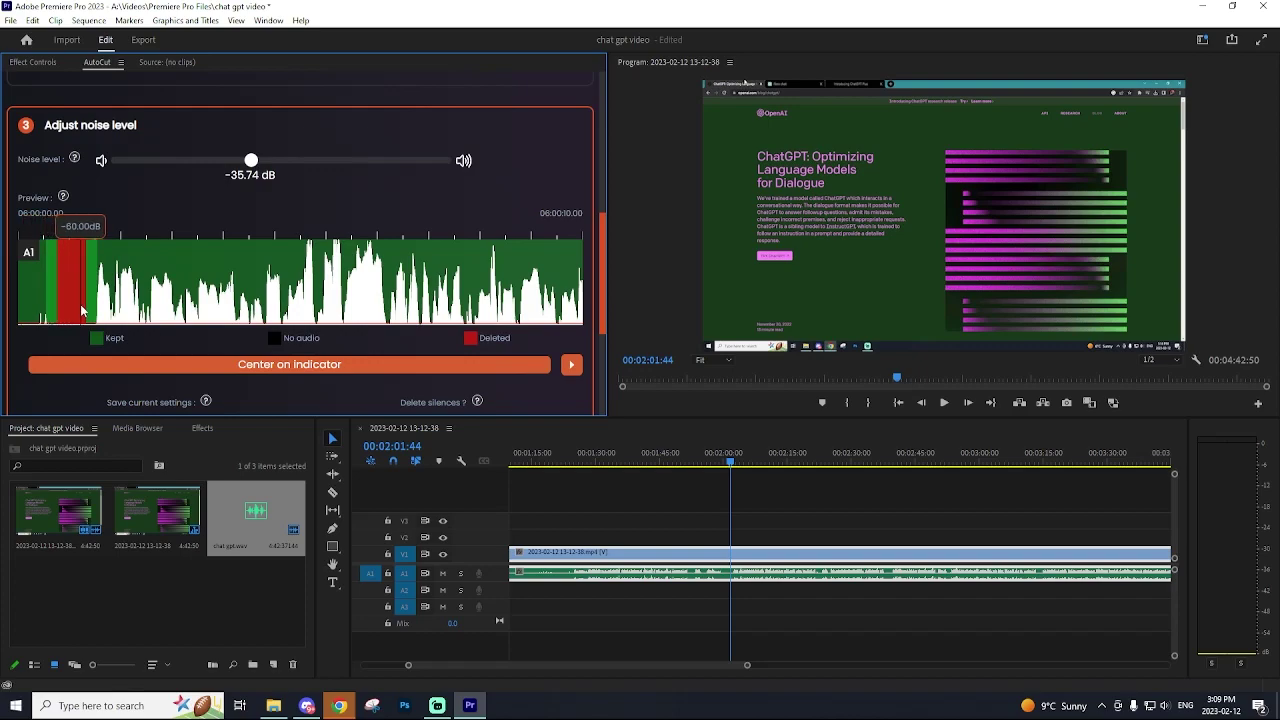
scroll(321, 336, down, 2)
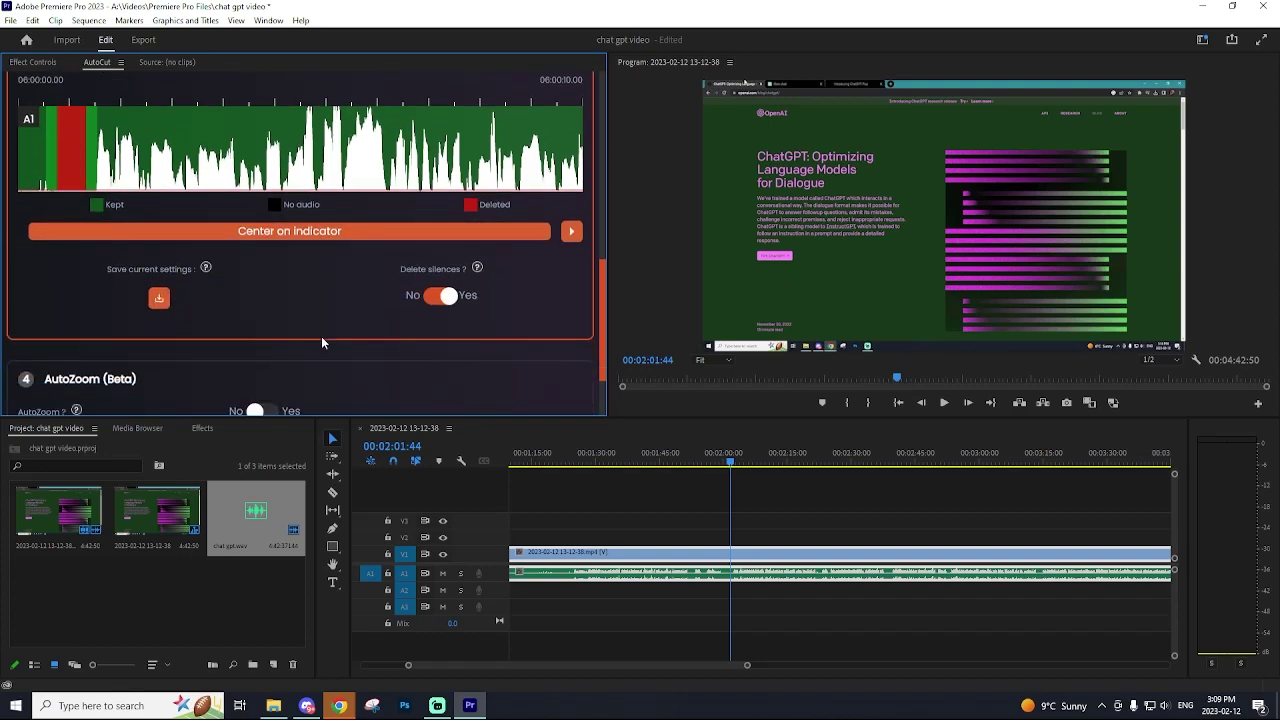
Step: Compare AutoCut AI's aggressiveness options, then return to AutoCut V2 with 0.2-second silence and padding
scroll(363, 330, up, 10)
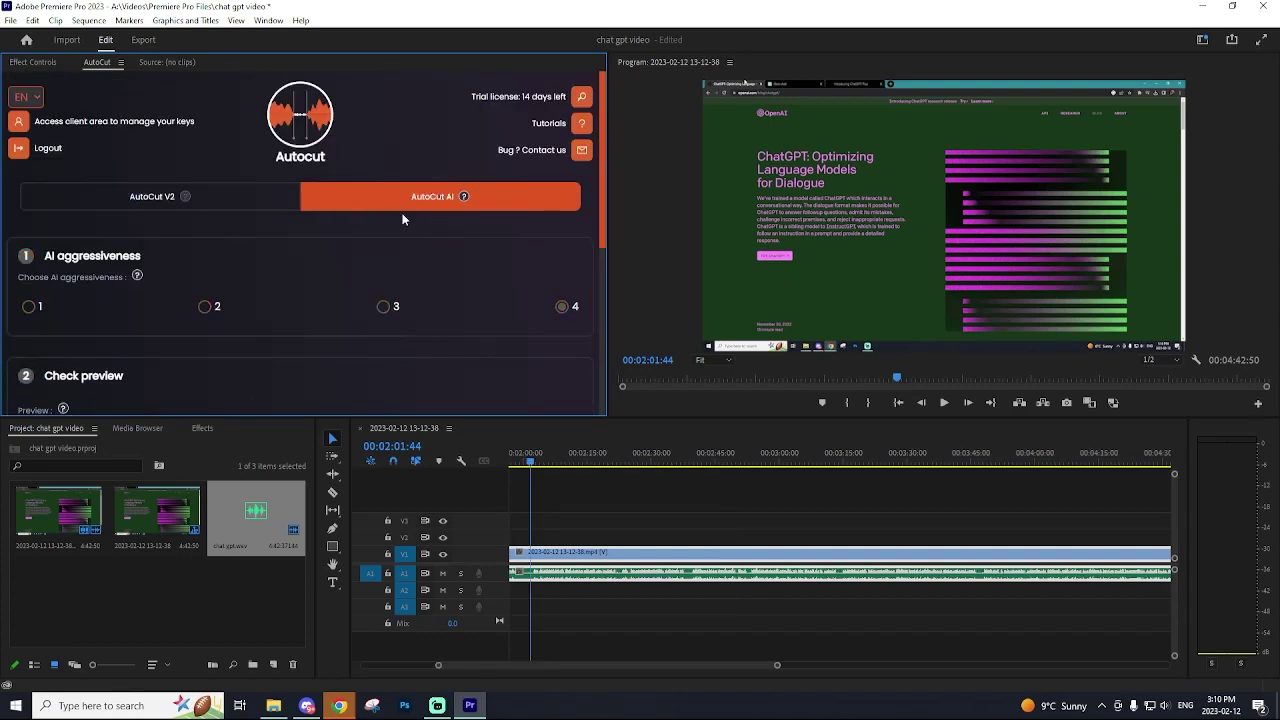
mouse_move(464, 198)
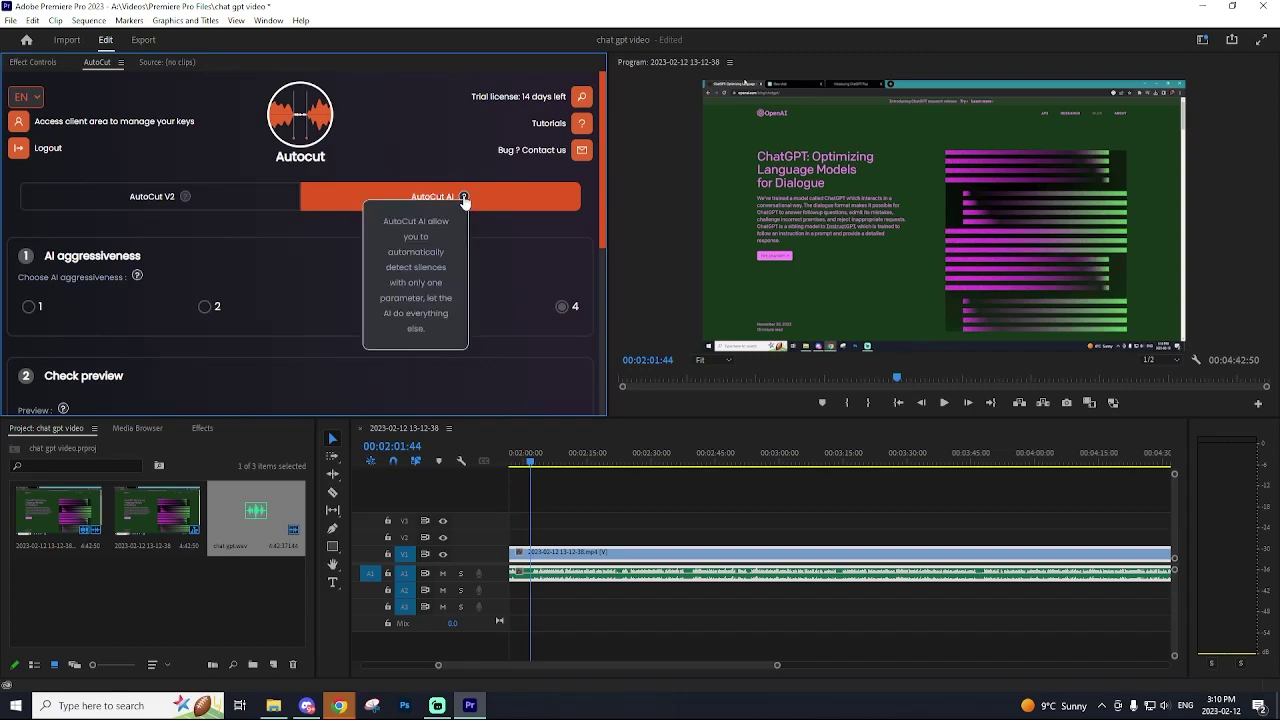
click(124, 197)
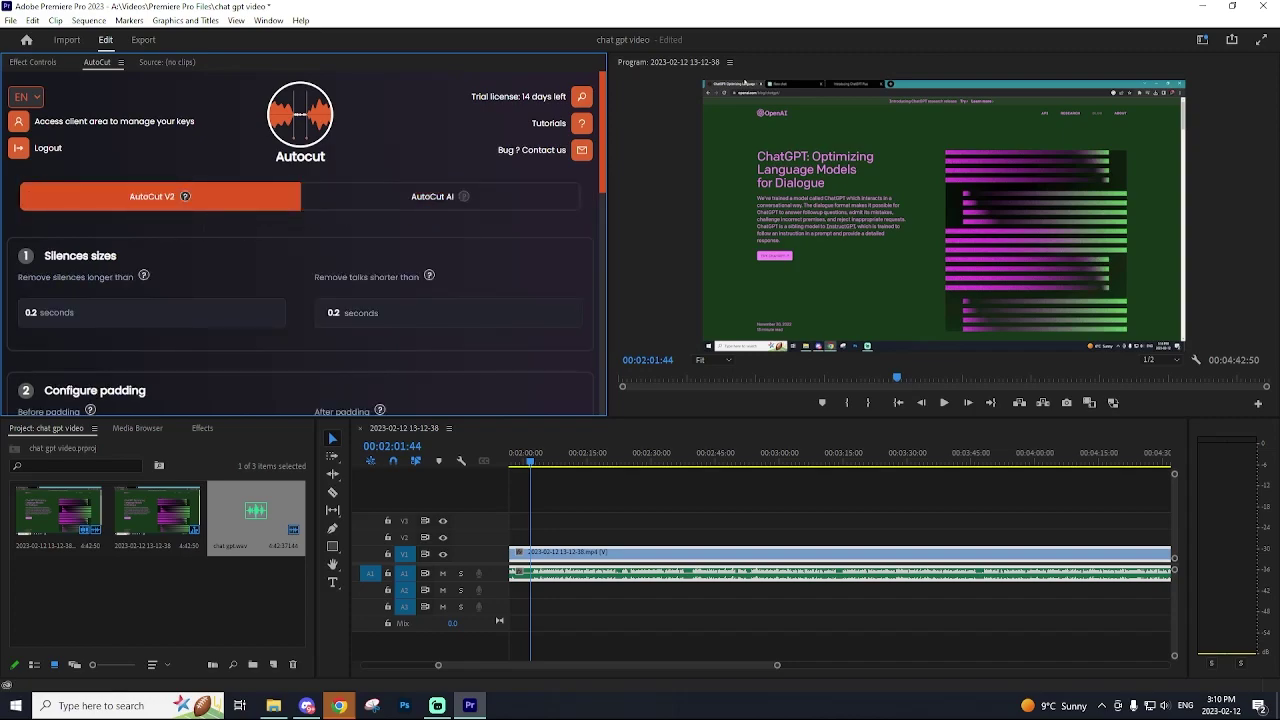
click(338, 195)
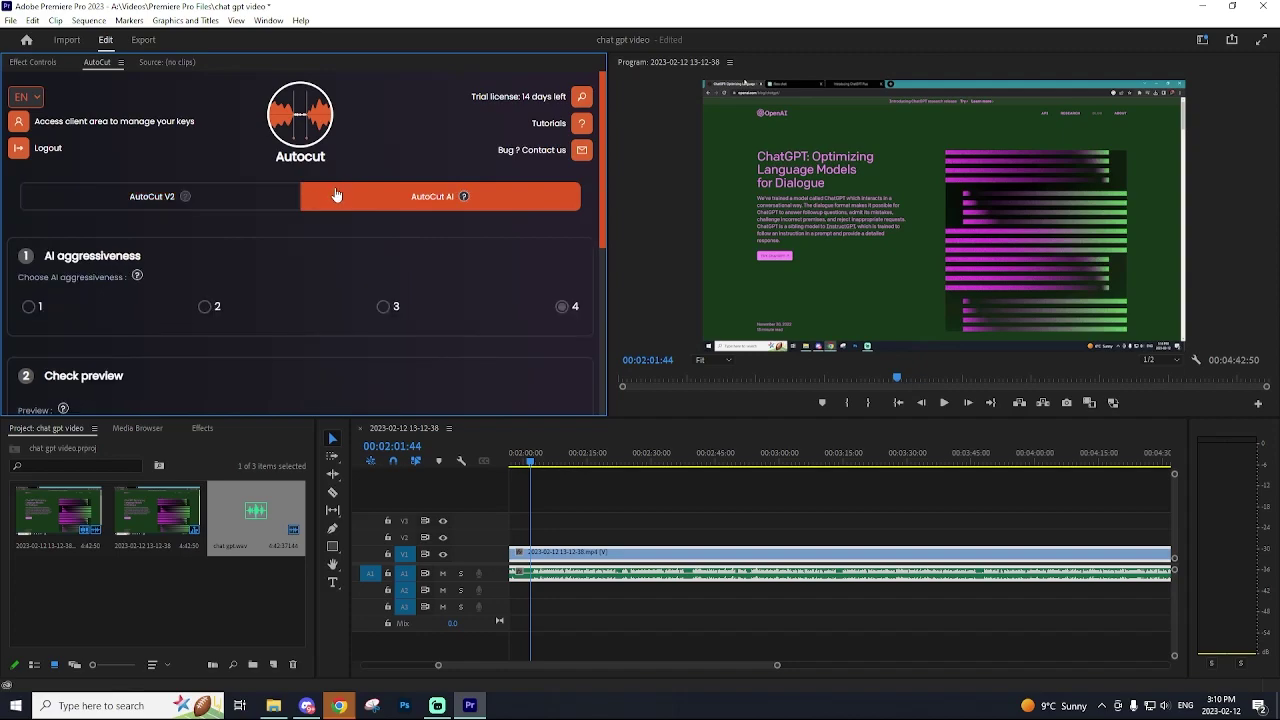
click(205, 200)
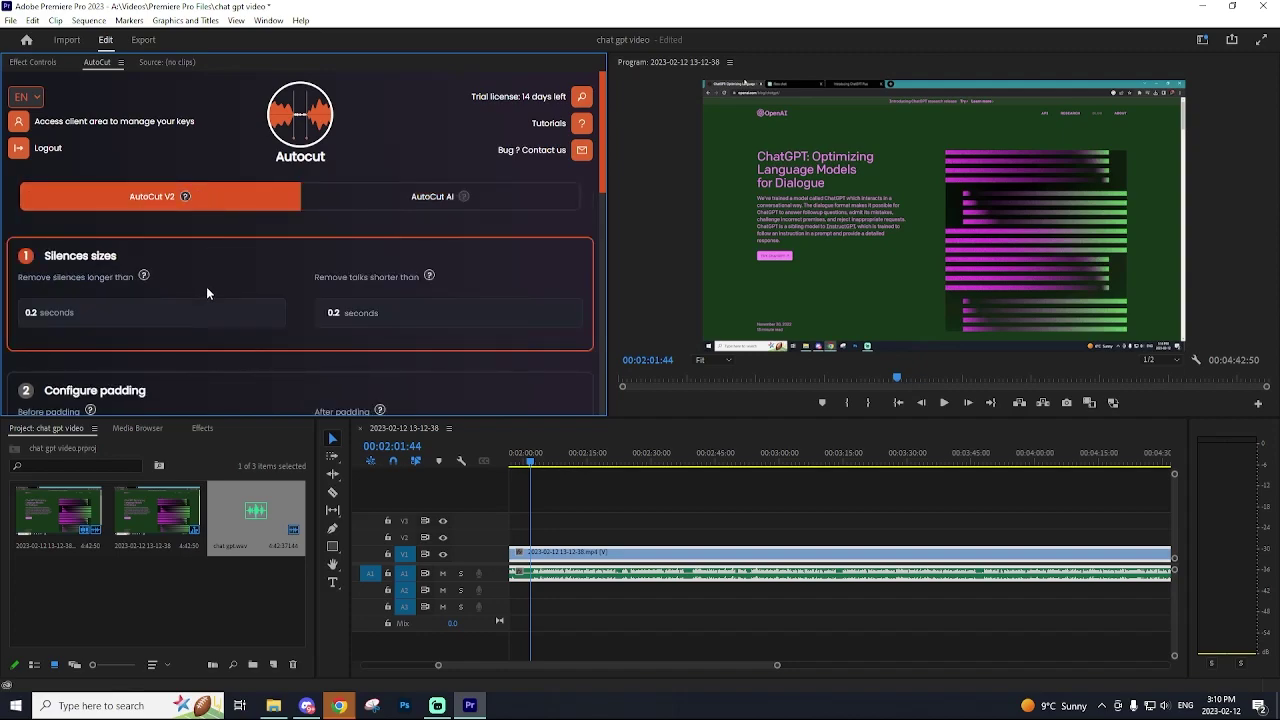
scroll(206, 286, down, 3)
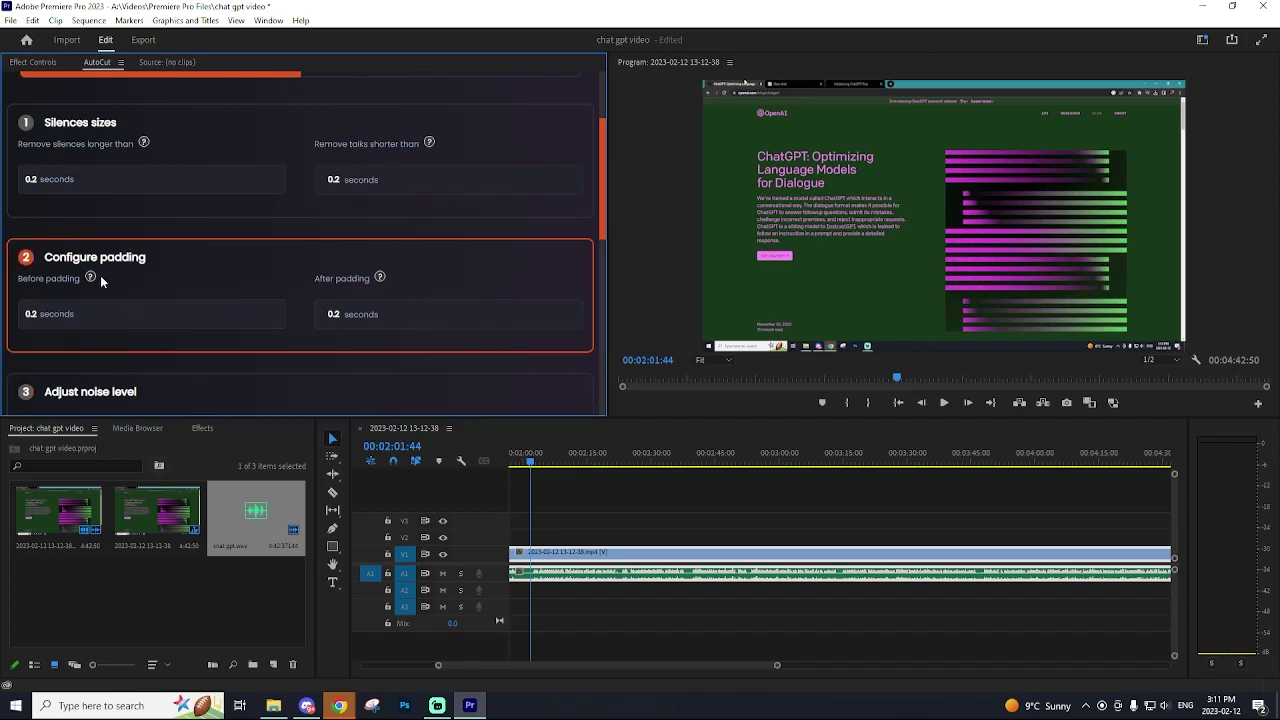
mouse_move(90, 280)
scroll(238, 135, up, 1)
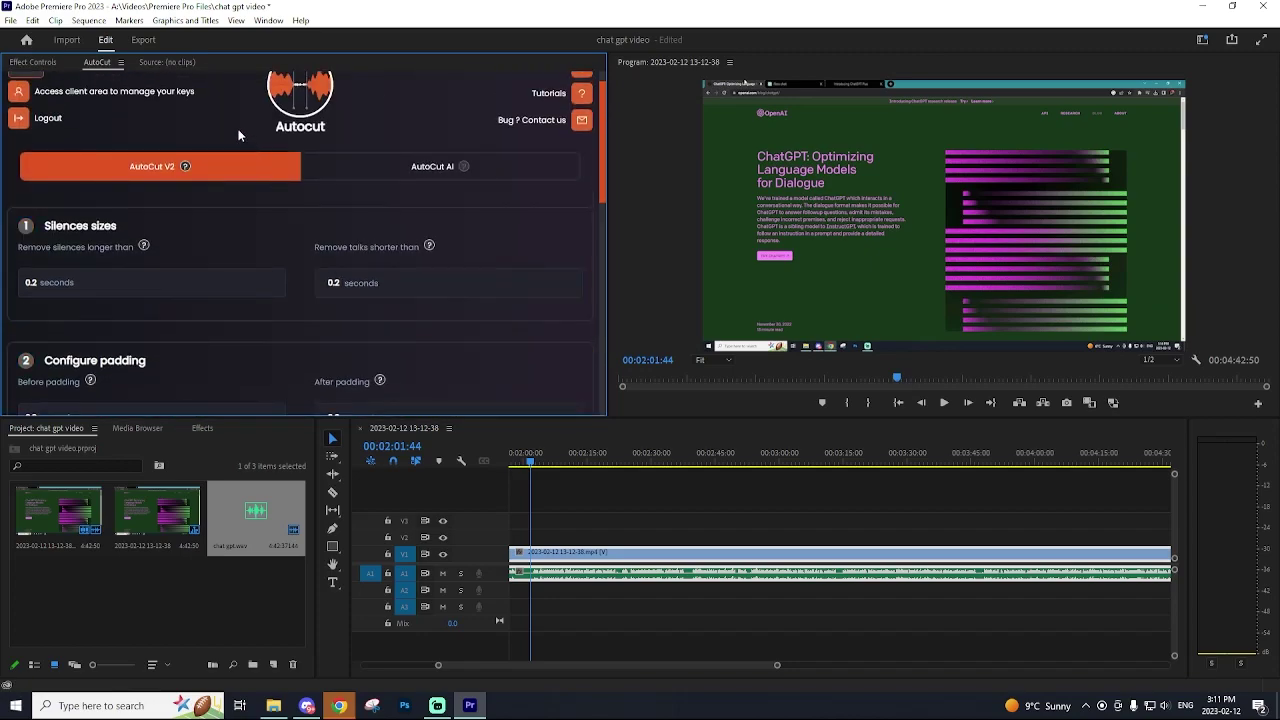
scroll(338, 241, down, 8)
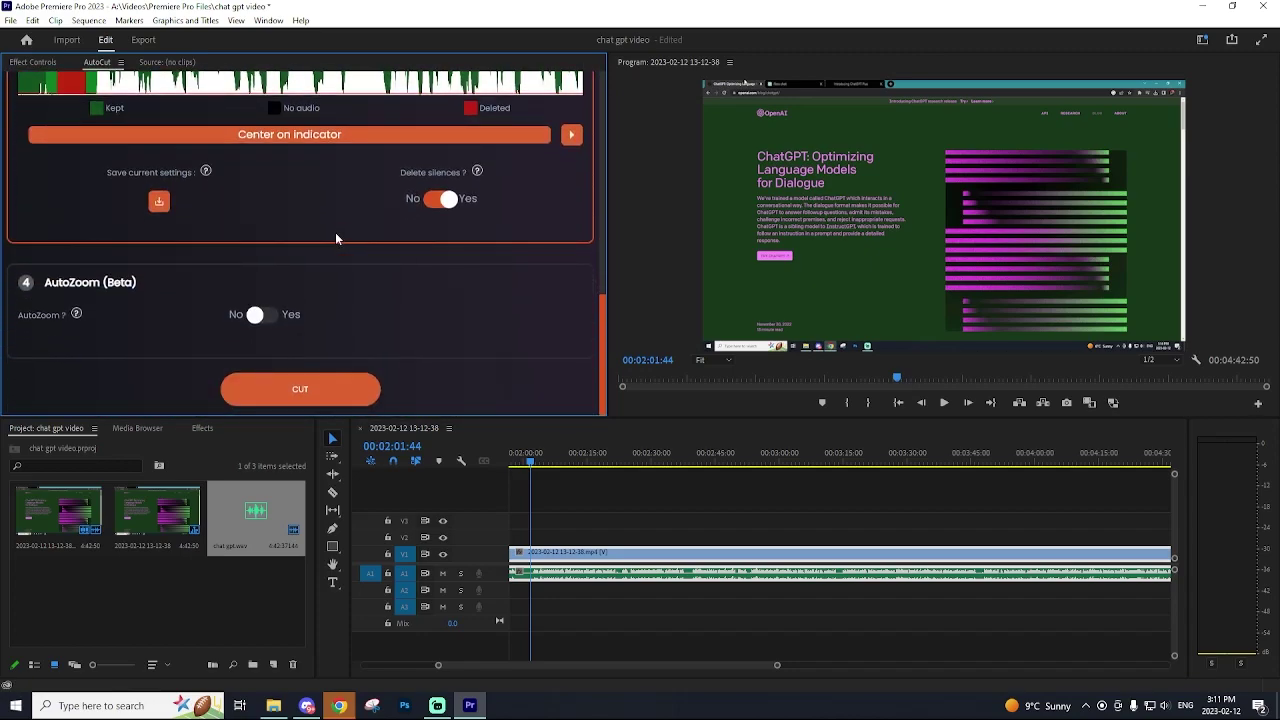
Step: Run AutoCut to remove silences, preview the cuts, and confirm 38 cuts were made
click(303, 390)
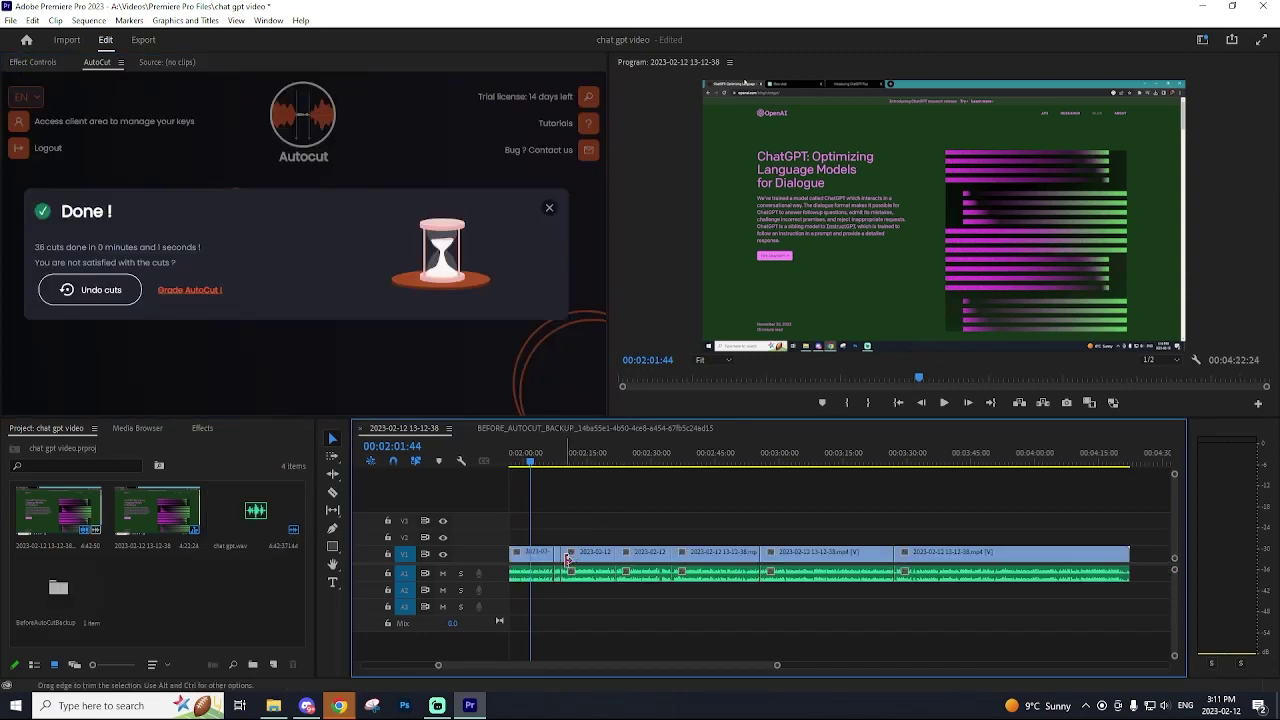
drag(530, 470, 547, 464)
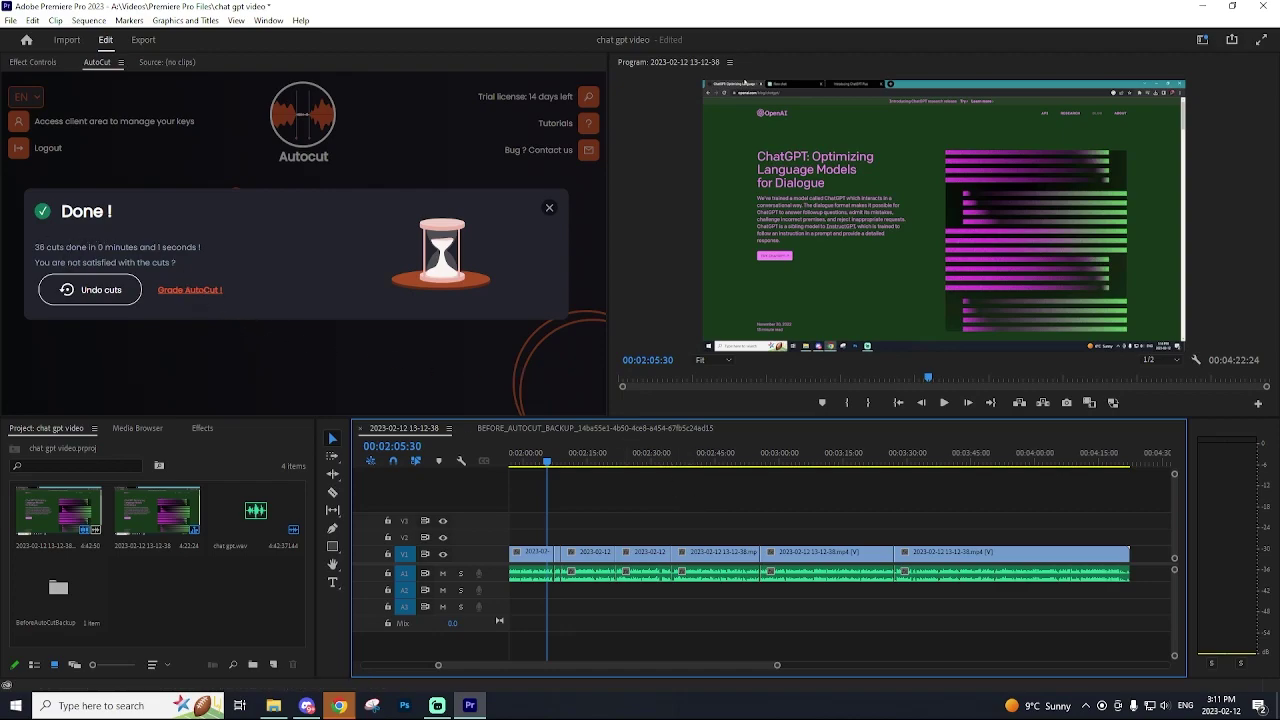
drag(36, 247, 210, 257)
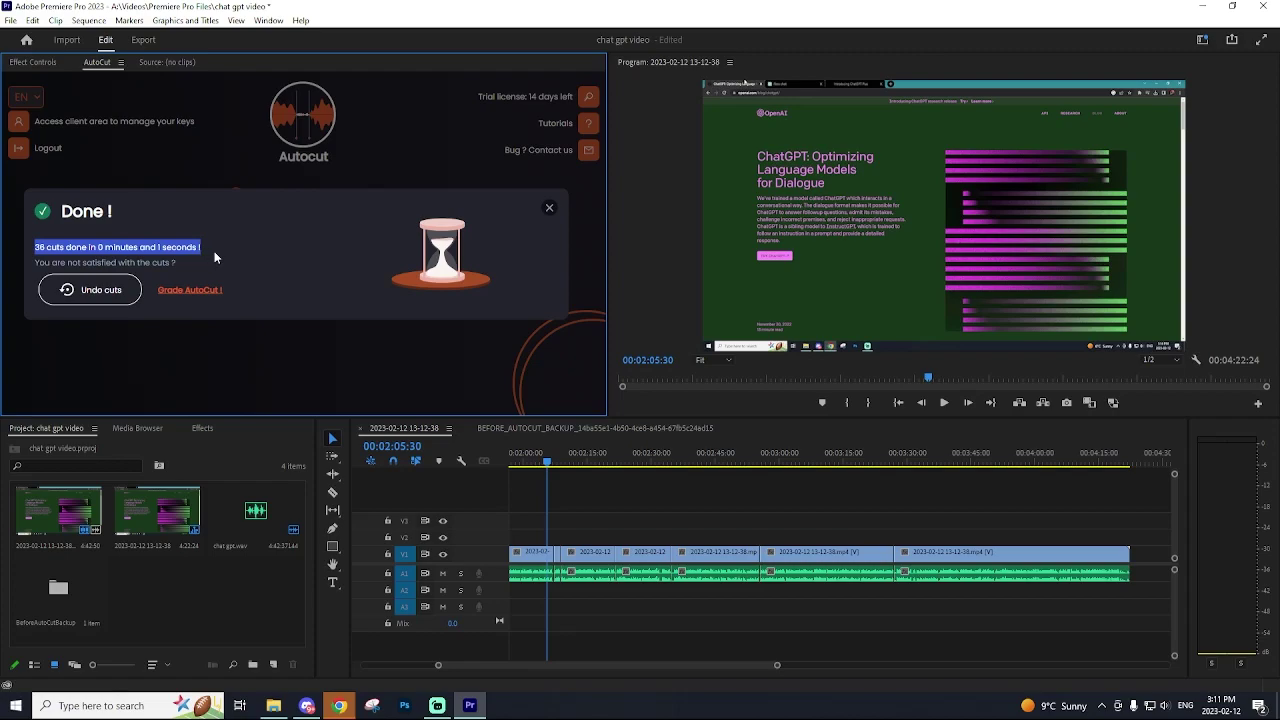
Step: Scrub the timeline to check the edits, then return the playhead to 00:00:00:00
click(545, 472)
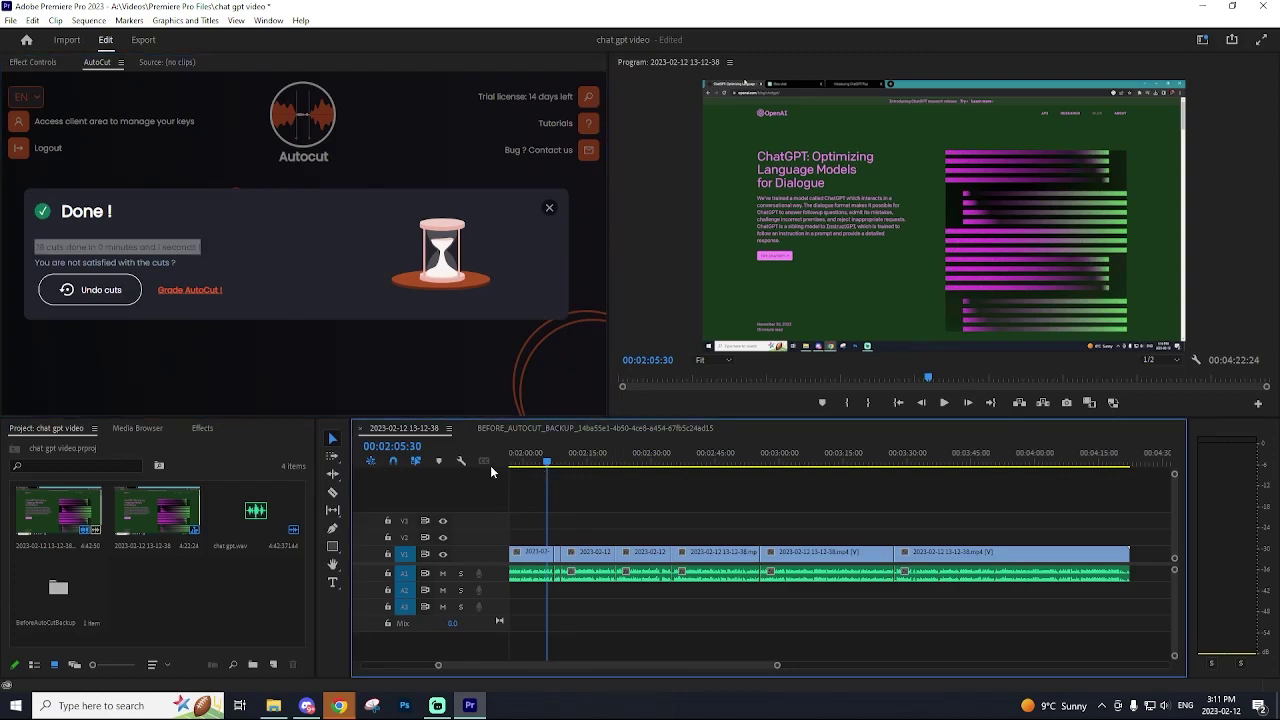
key(j)
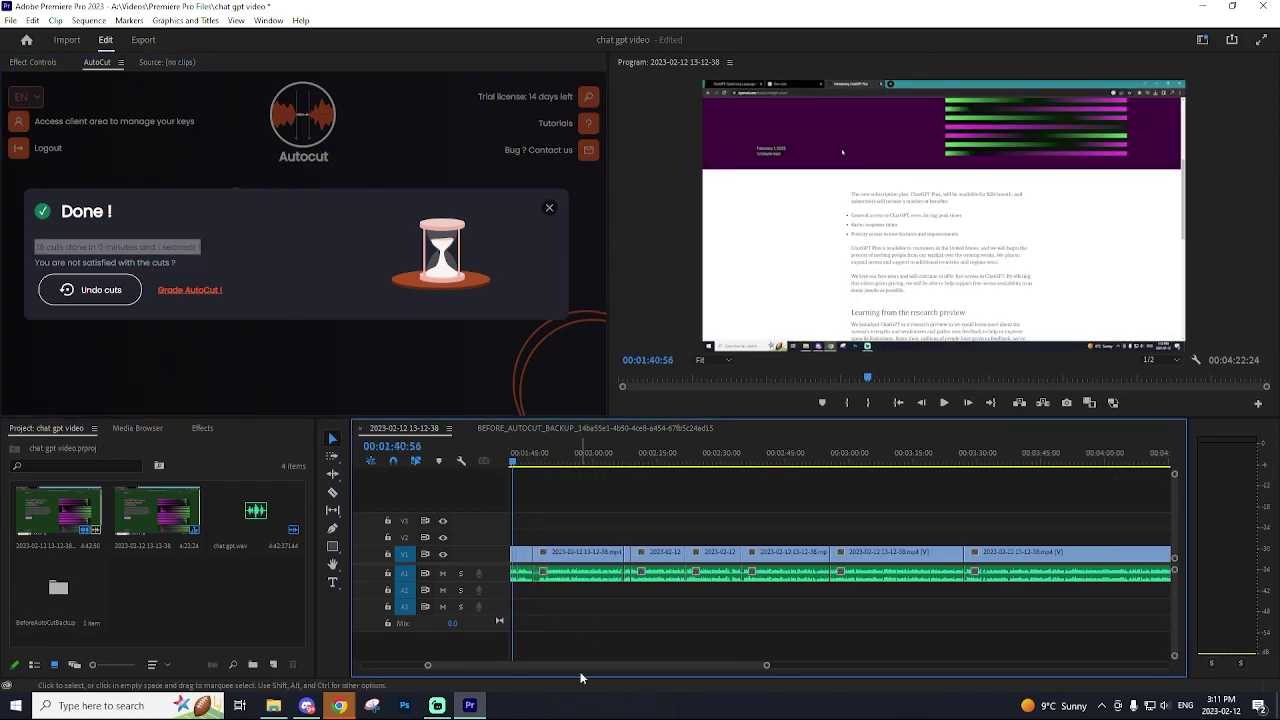
drag(562, 664, 450, 648)
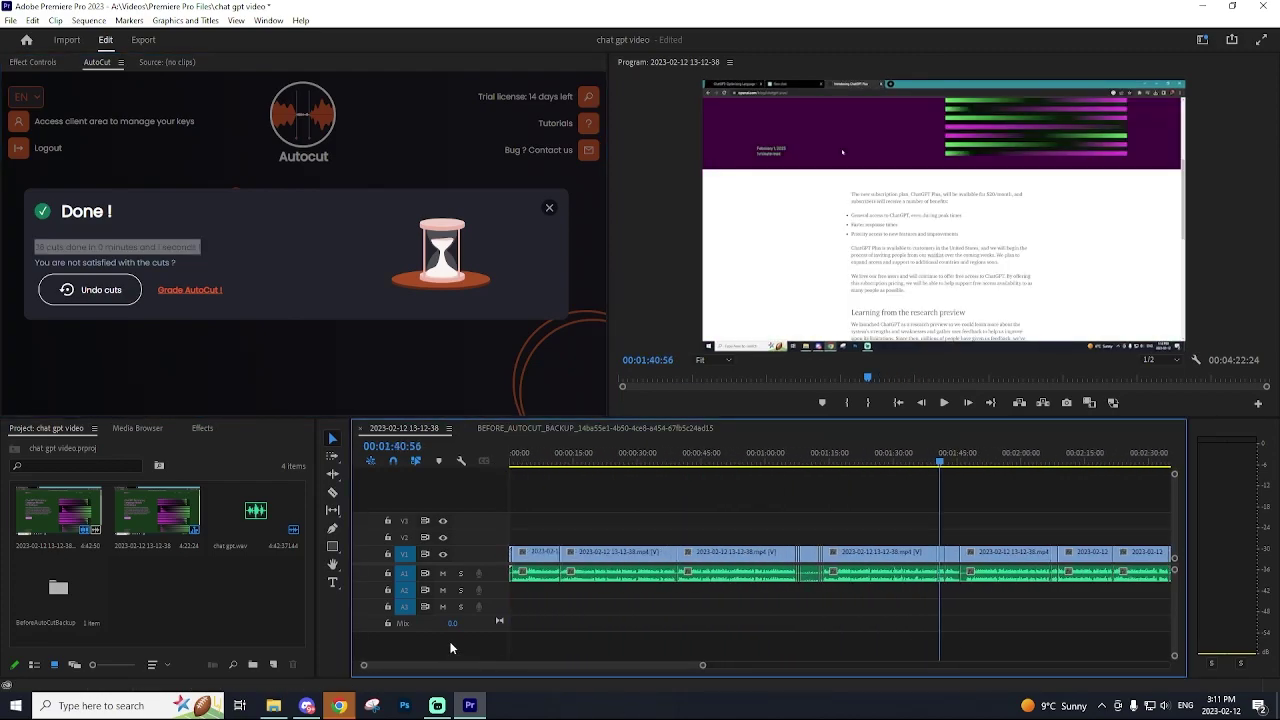
click(510, 462)
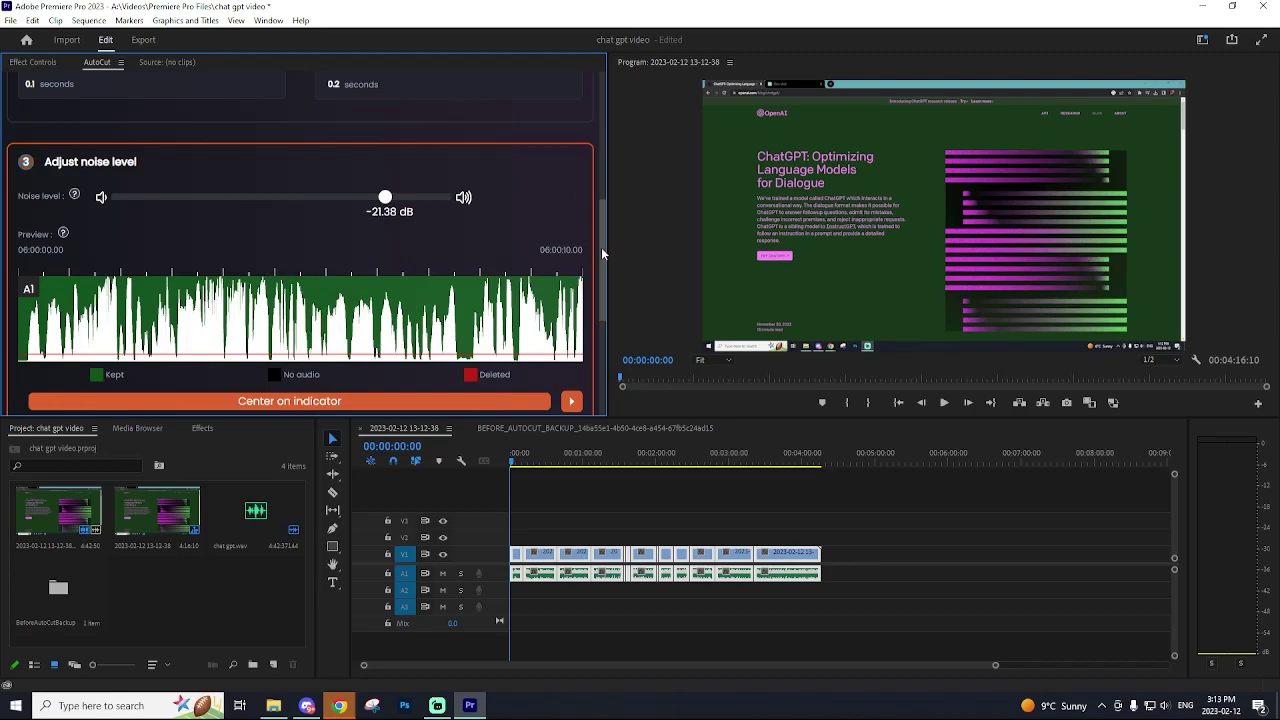
Step: Lower AutoCut's noise level to about -23 dB and cut again, removing 20 more silences
scroll(601, 247, up, 3)
scroll(601, 247, down, 4)
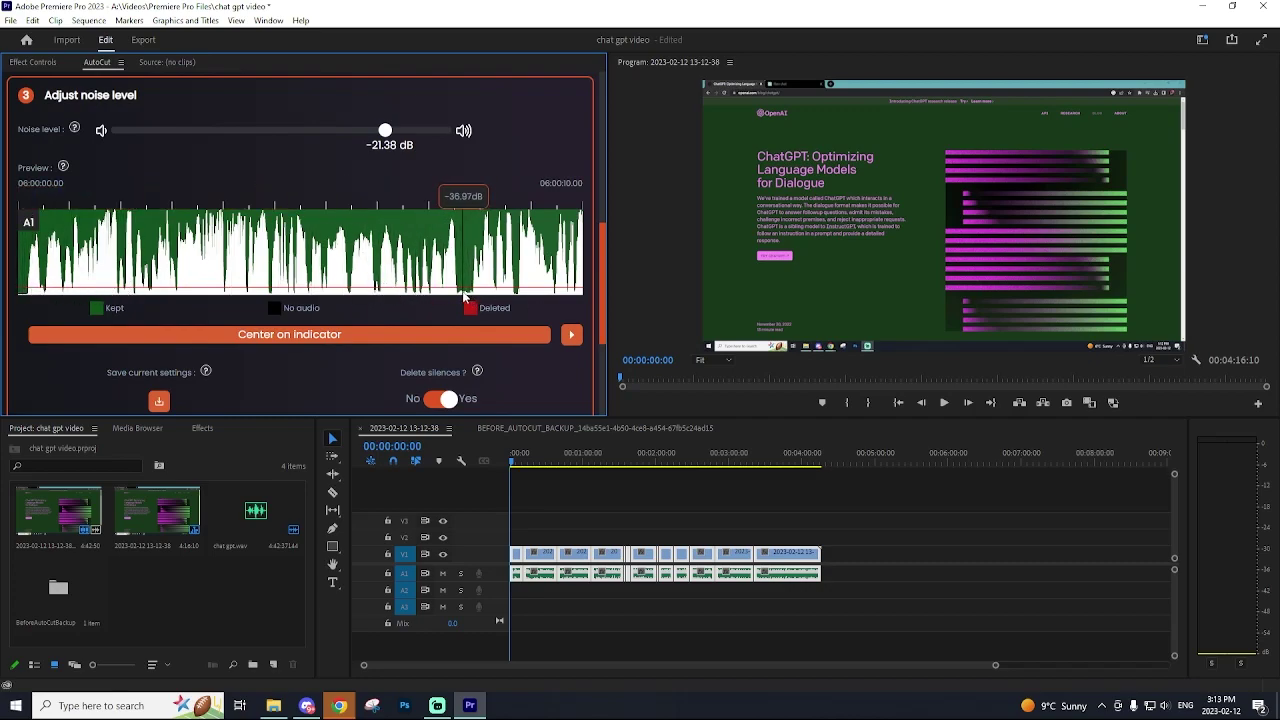
drag(385, 131, 364, 131)
scroll(345, 380, down, 2)
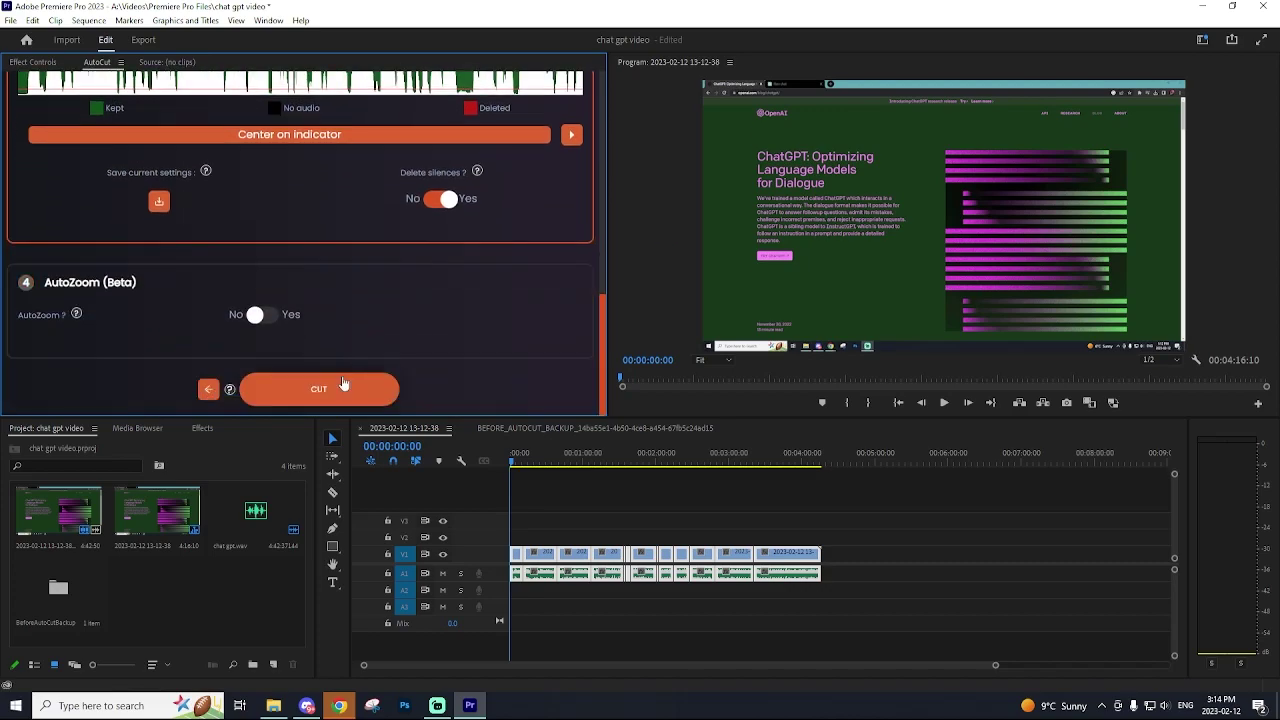
click(343, 391)
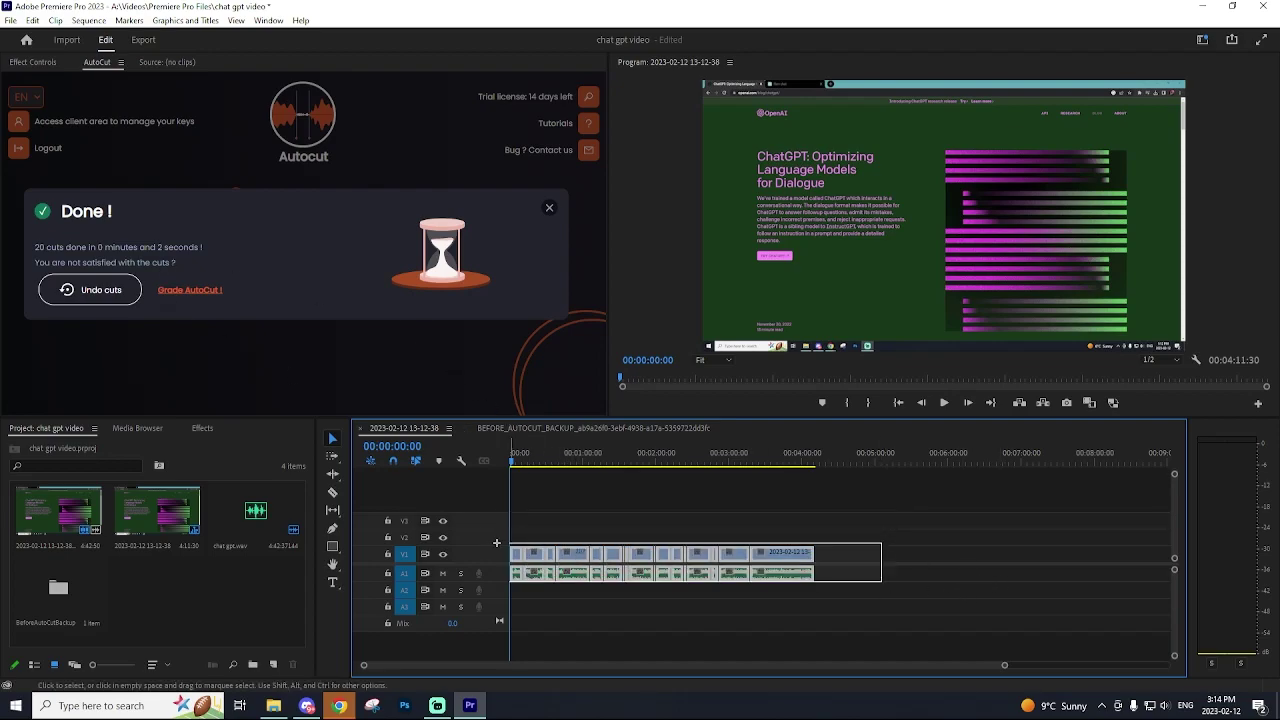
Step: Scroll the AutoCut panel down toward the CUT button
scroll(362, 212, down, 10)
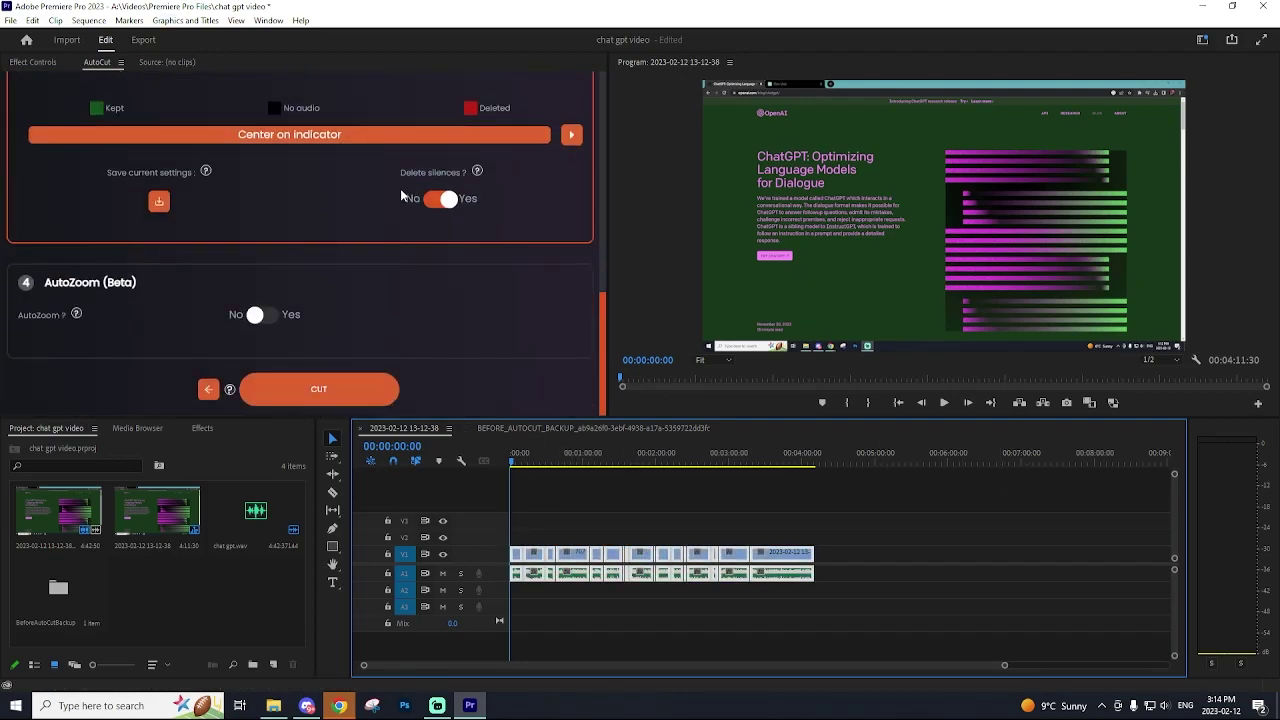